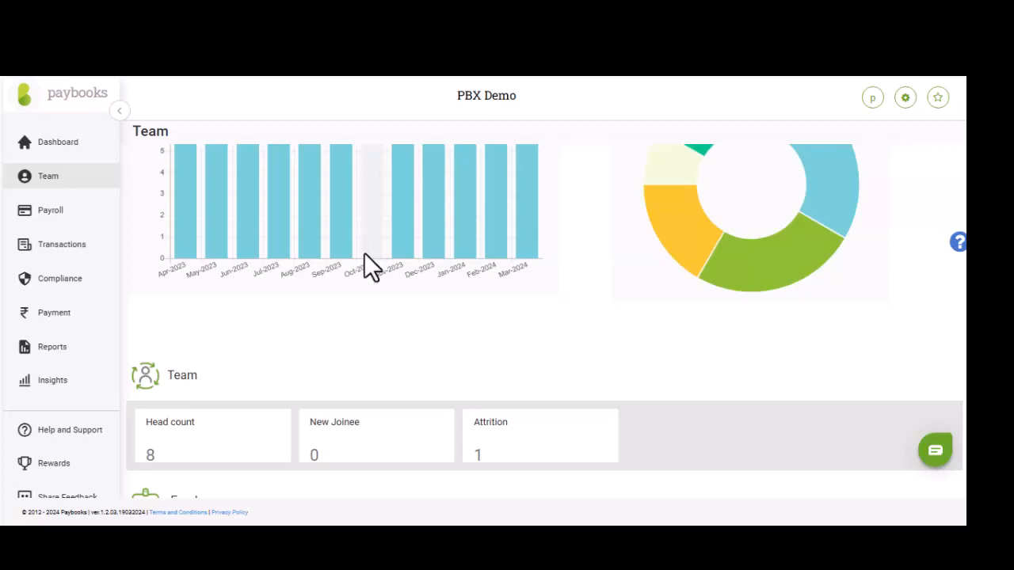
Step: Open the Create Employee form by starting an employee onboarding from the Team page's Employees section
left_click(77, 182)
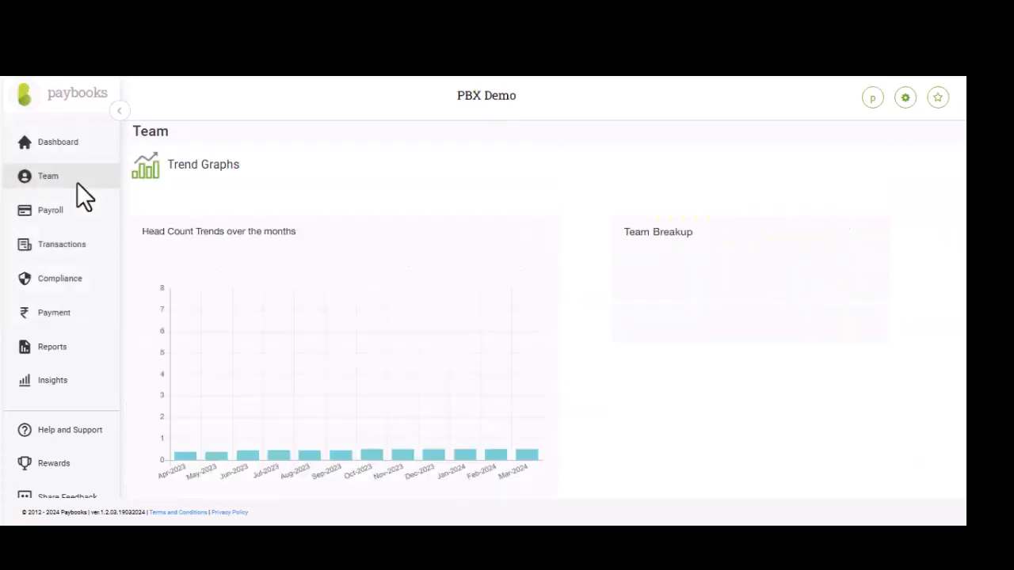
mouse_move(313, 270)
scroll(314, 273, "down", 3)
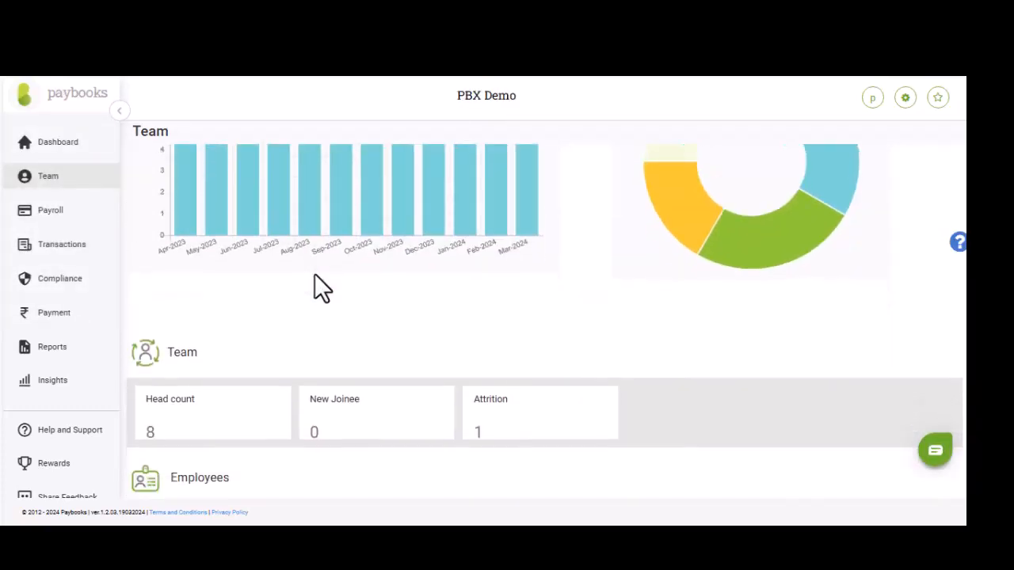
scroll(356, 361, "down", 1)
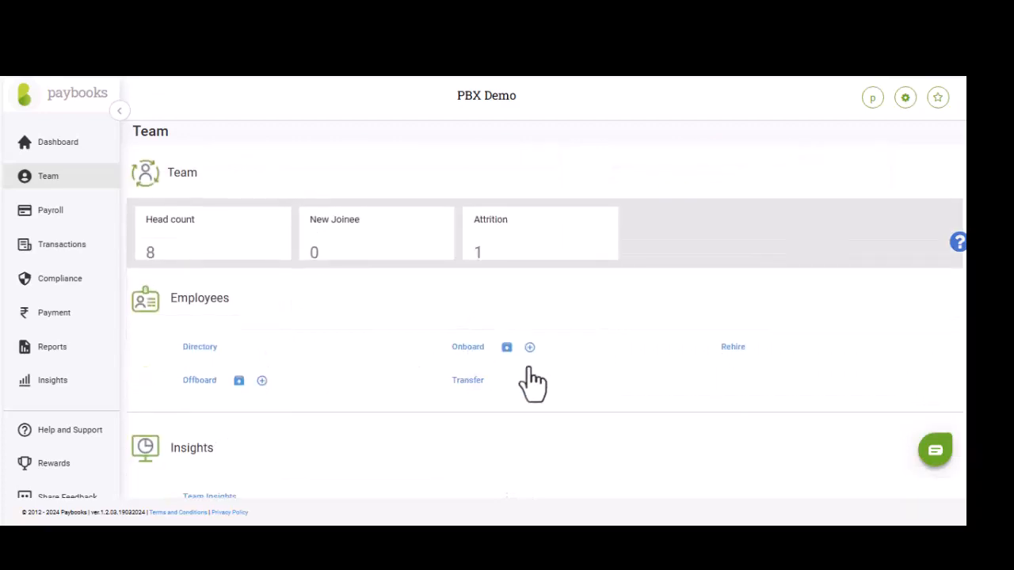
left_click(478, 351)
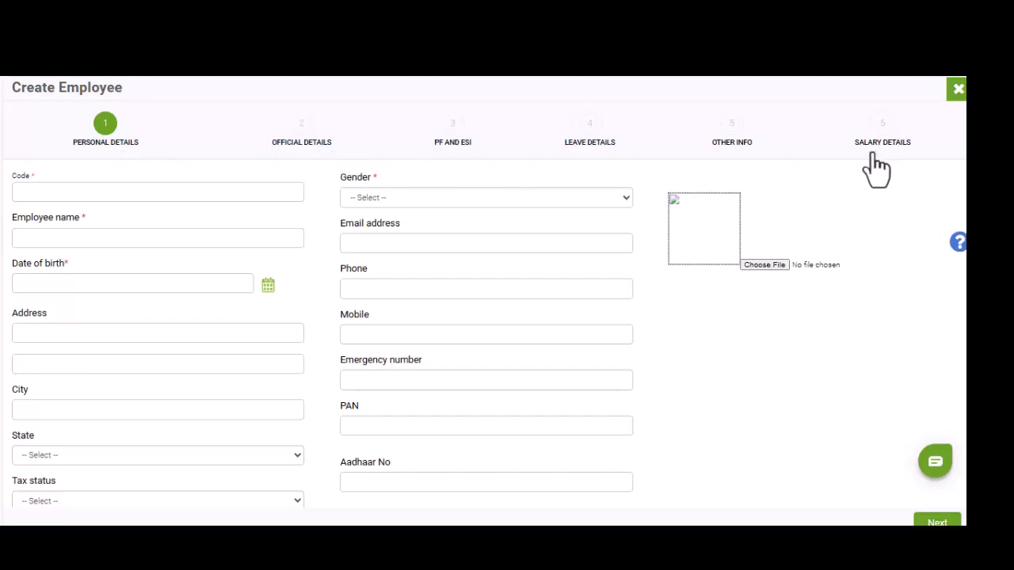
Step: Enter the new employee's code and name in the personal details
left_click(98, 189)
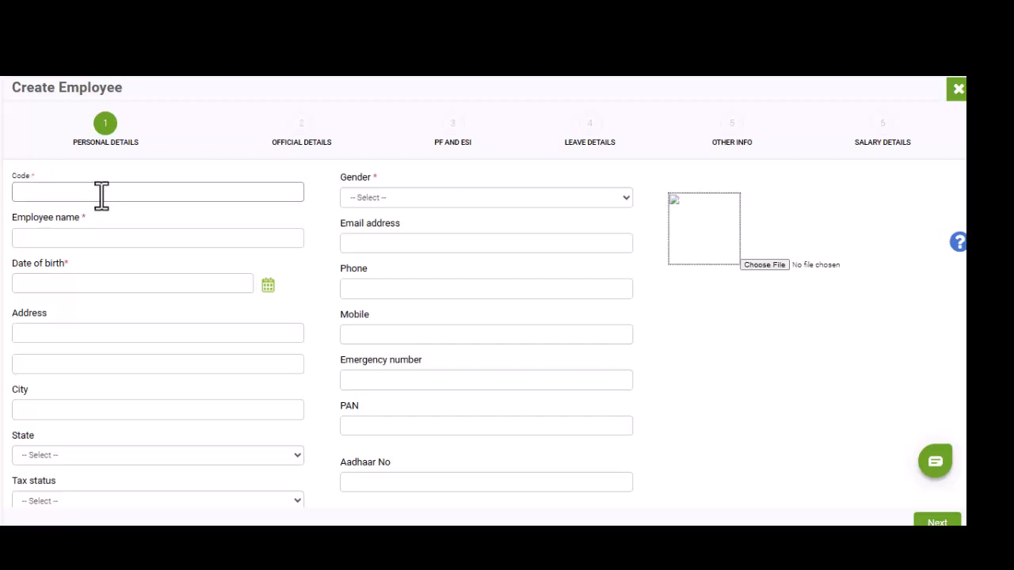
type("PX201")
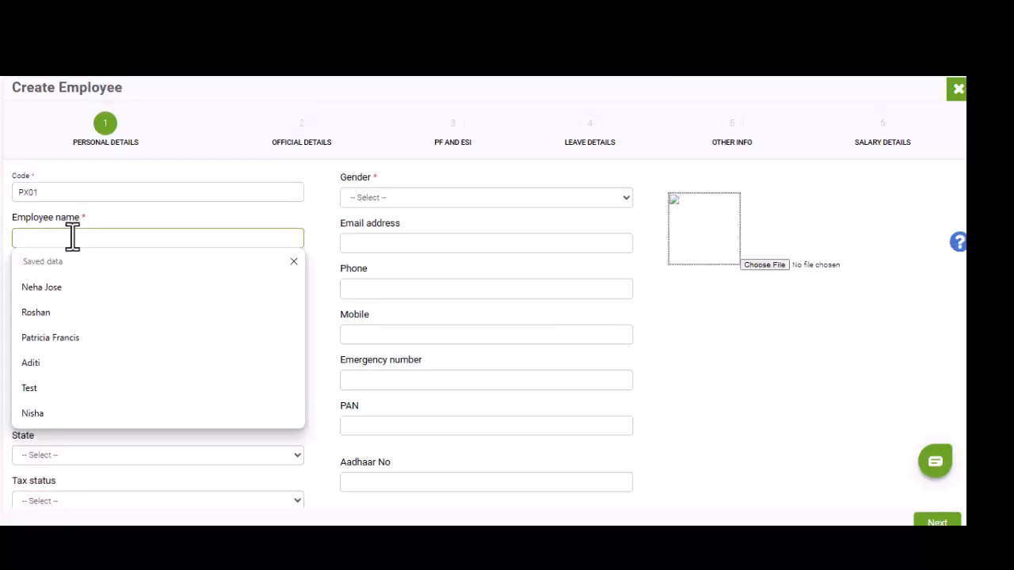
left_click(81, 200)
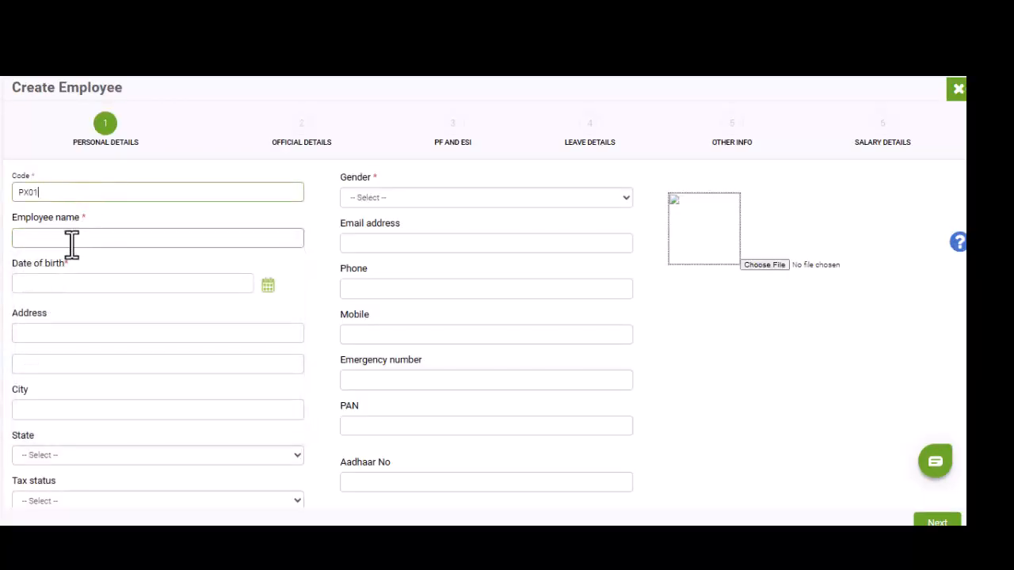
left_click(72, 237)
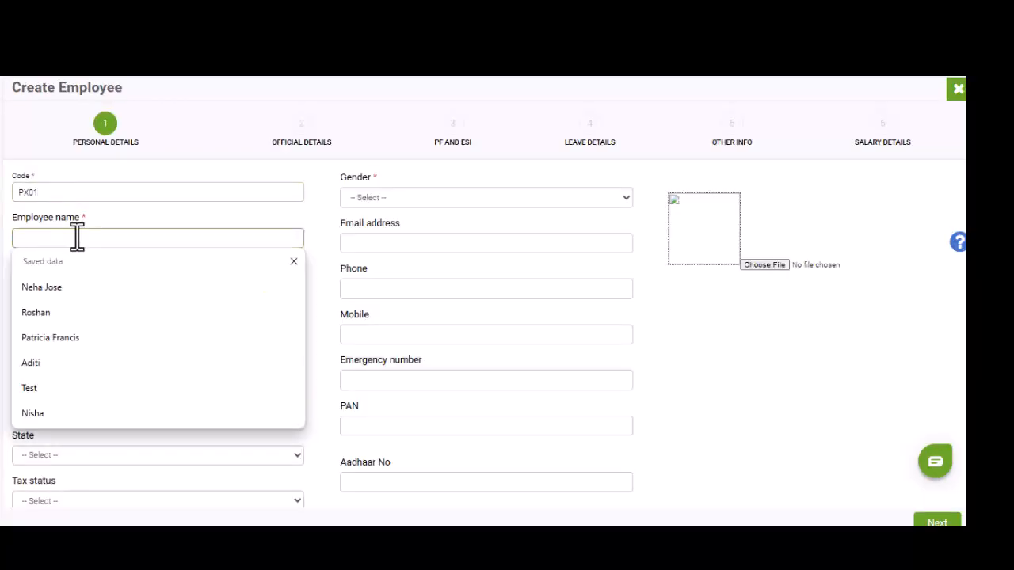
type("Roshan")
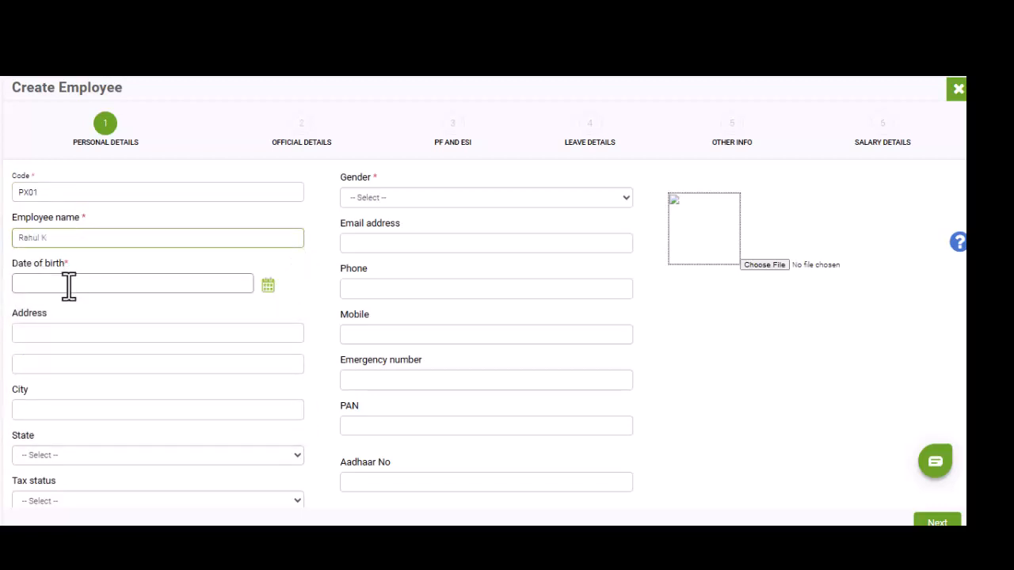
Step: Enter the employee's date of birth and set the gender to Male
left_click(71, 287)
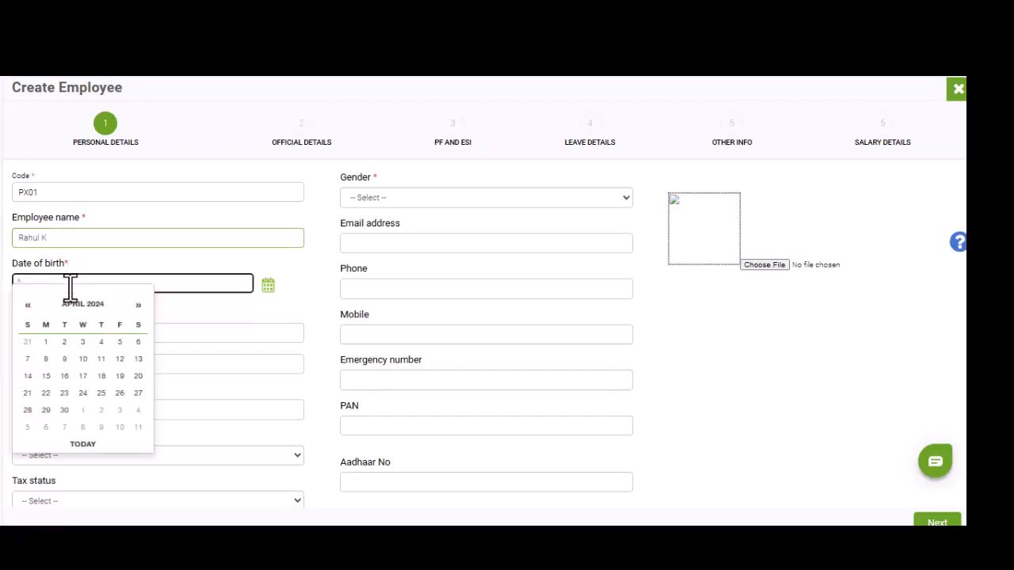
left_click(68, 286)
left_click(85, 325)
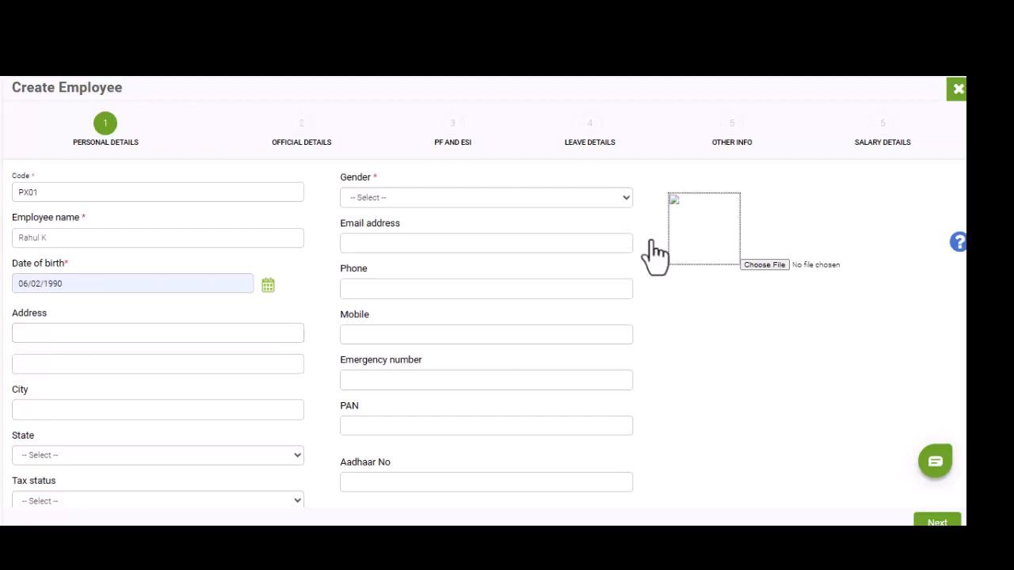
left_click(564, 197)
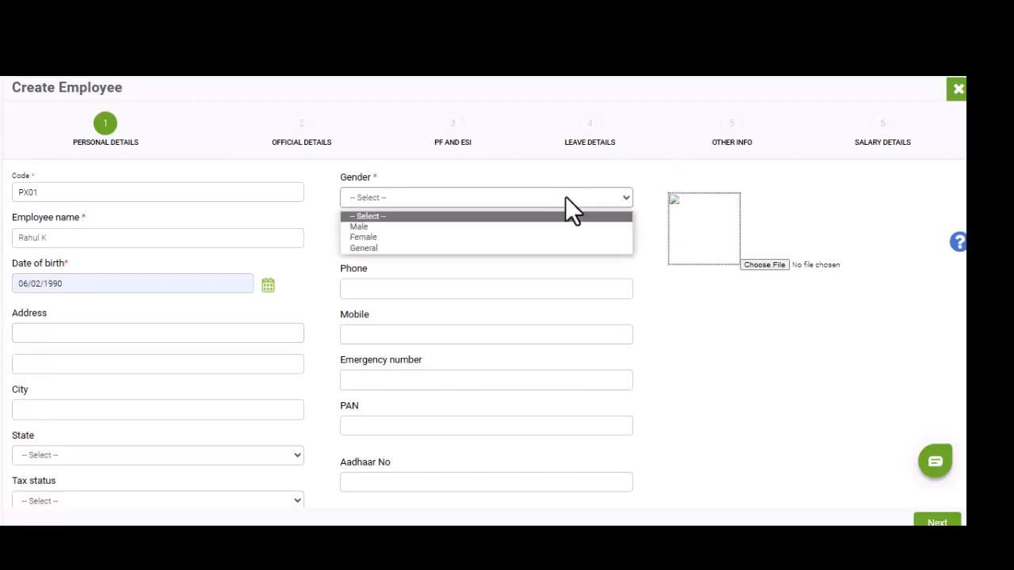
left_click(423, 228)
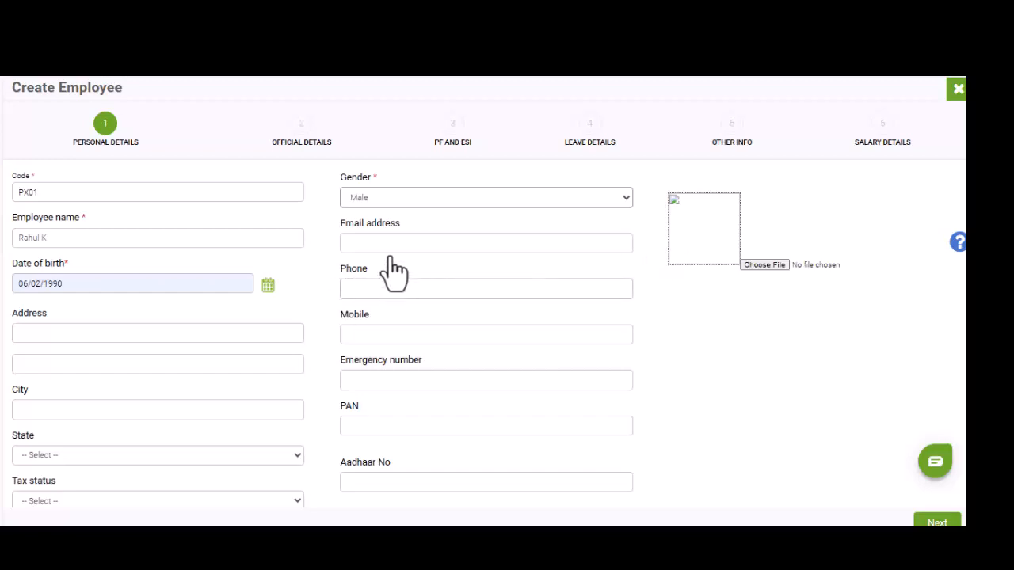
Step: Check the optional address, phone and tax status fields, leave them empty, and continue to the official details
left_click(126, 339)
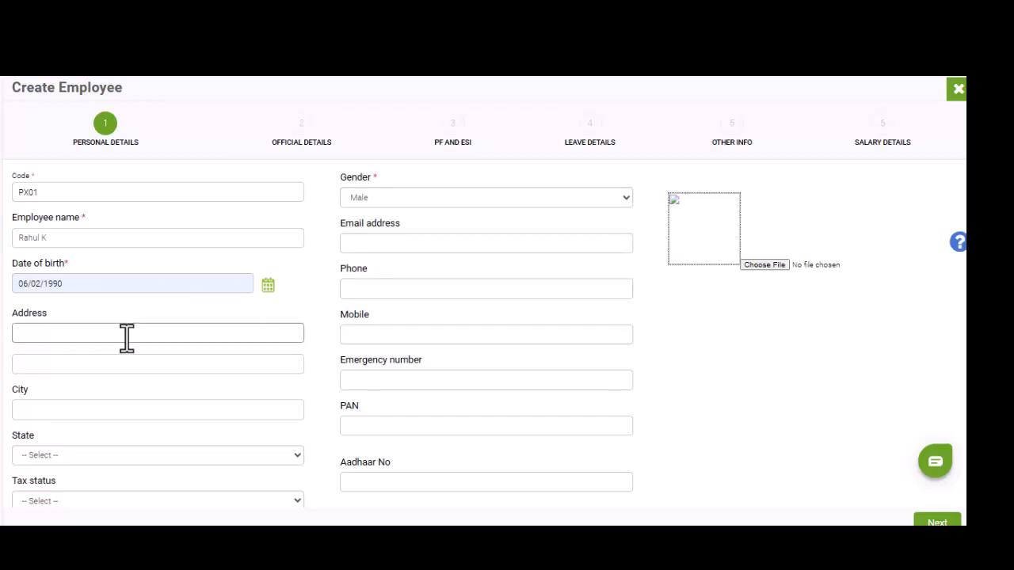
left_click(391, 293)
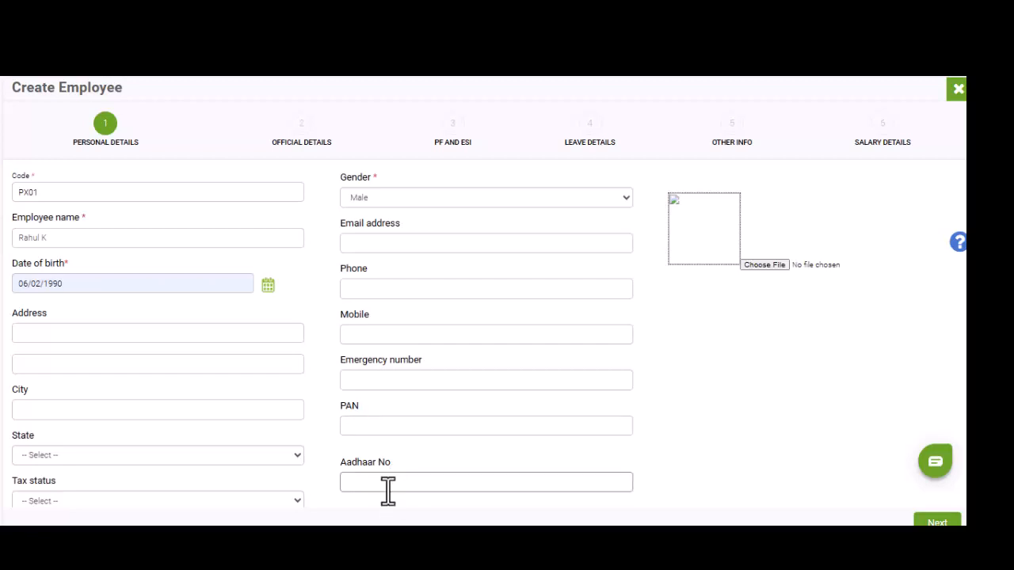
scroll(388, 491, "down", 1)
left_click(97, 483)
left_click(101, 483)
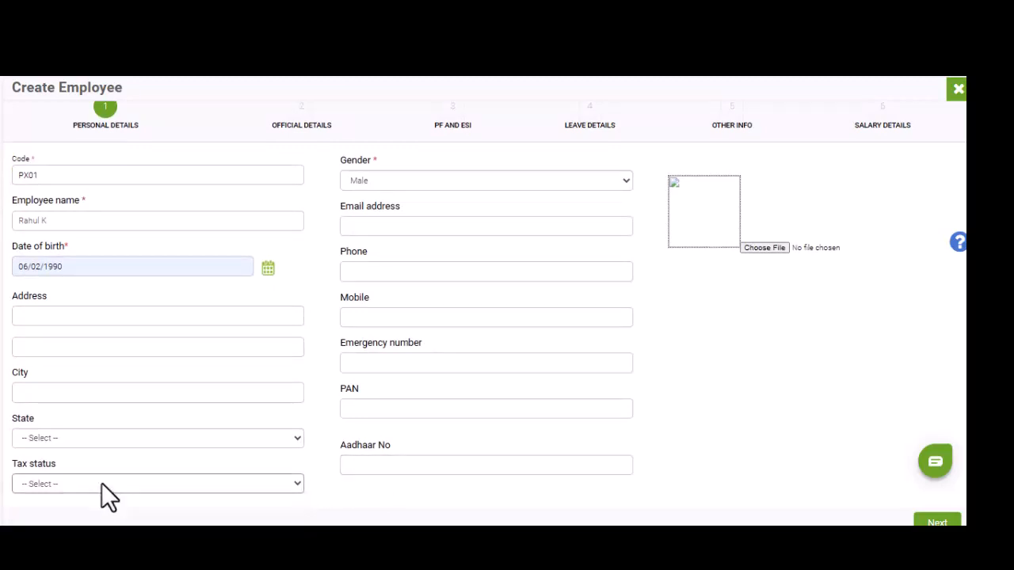
left_click(101, 483)
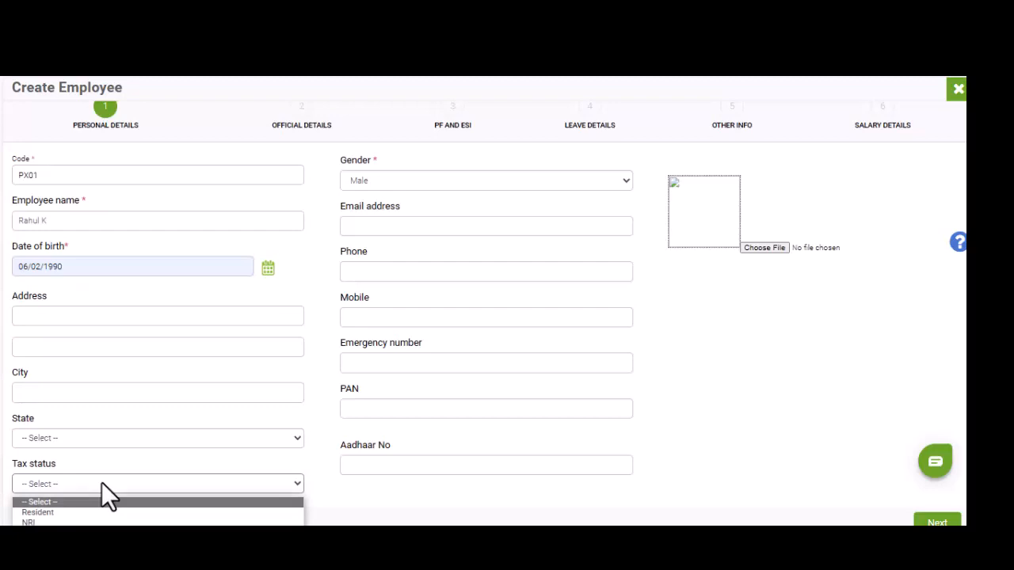
left_click(937, 521)
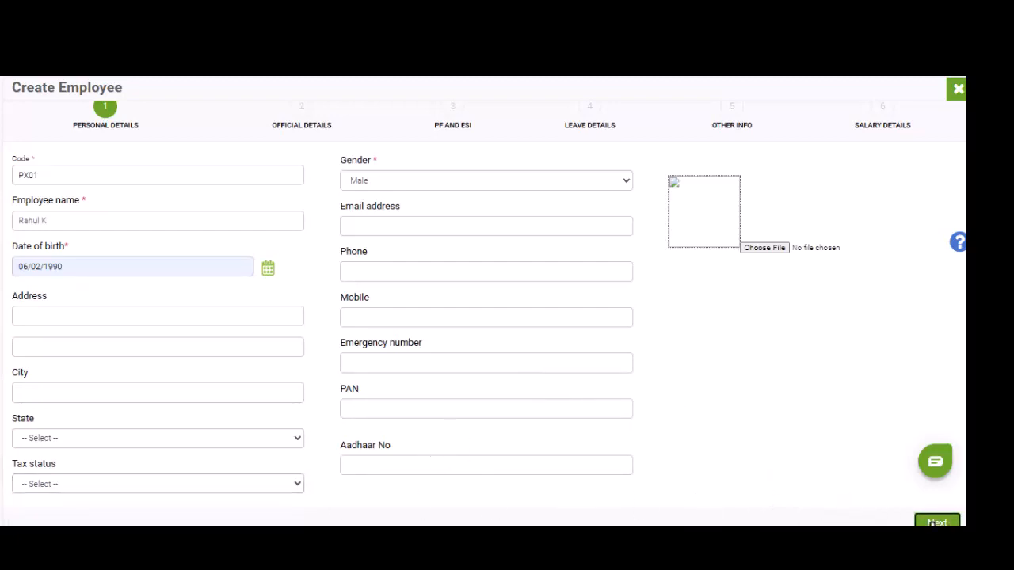
left_click(937, 522)
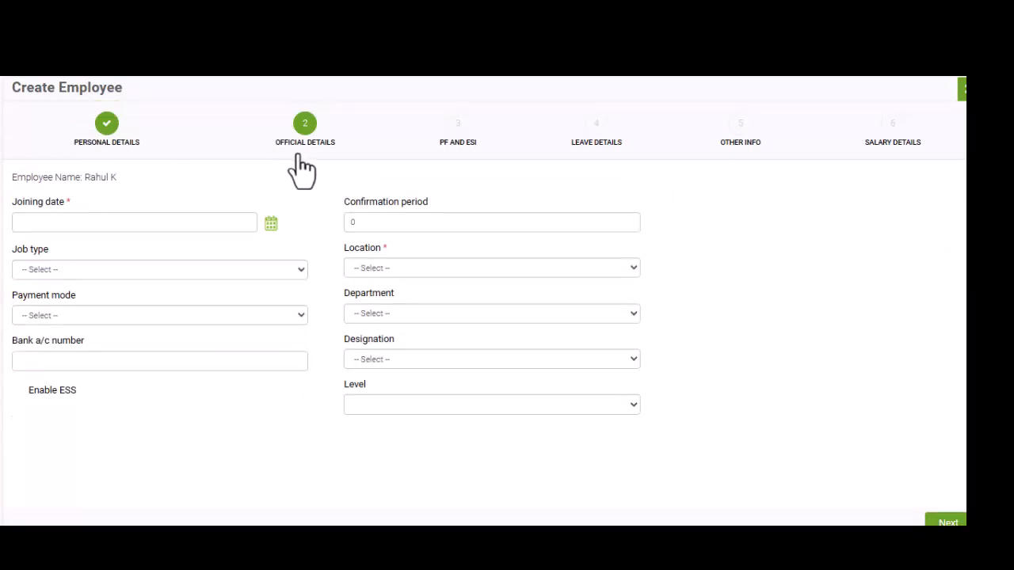
Step: Set the joining date to 01/03/2024 and the location to Bangalore in the official details
left_click(272, 224)
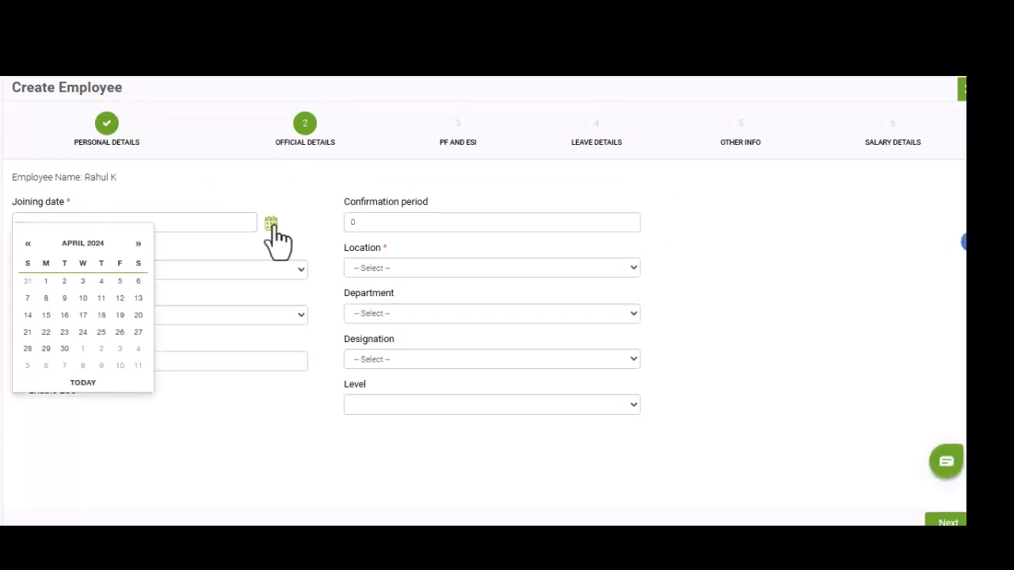
left_click(182, 224)
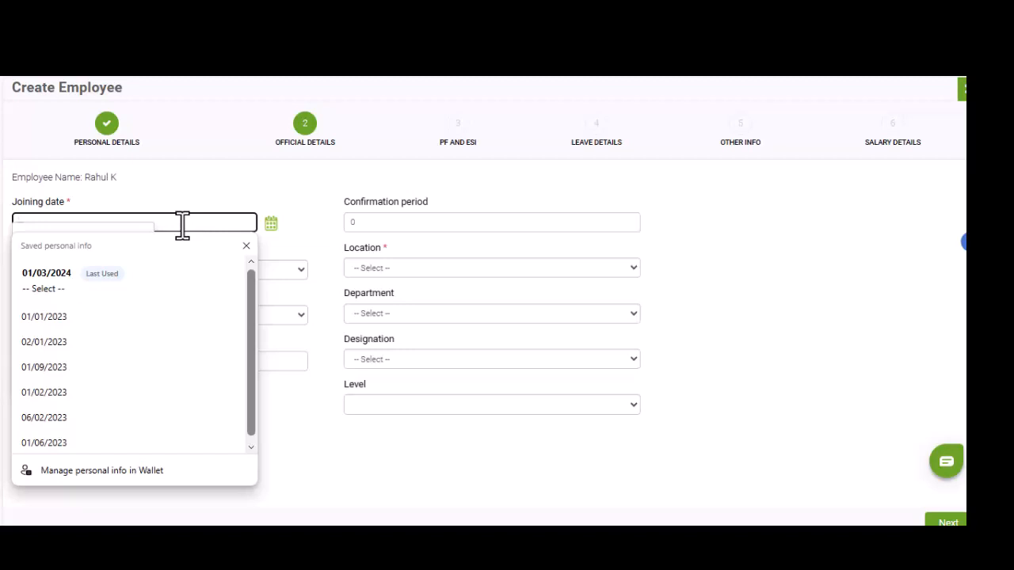
left_click(159, 275)
left_click(430, 272)
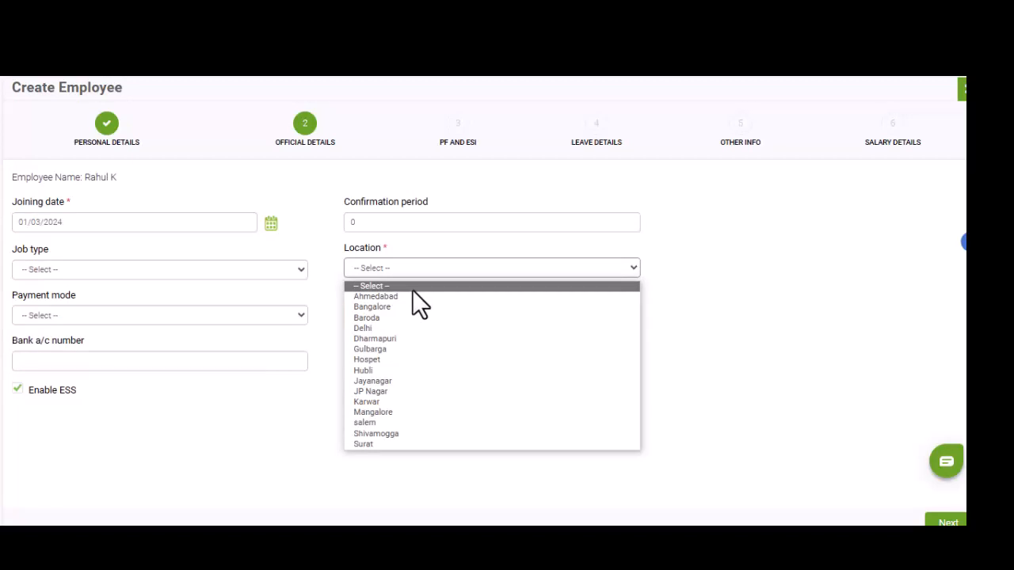
left_click(415, 307)
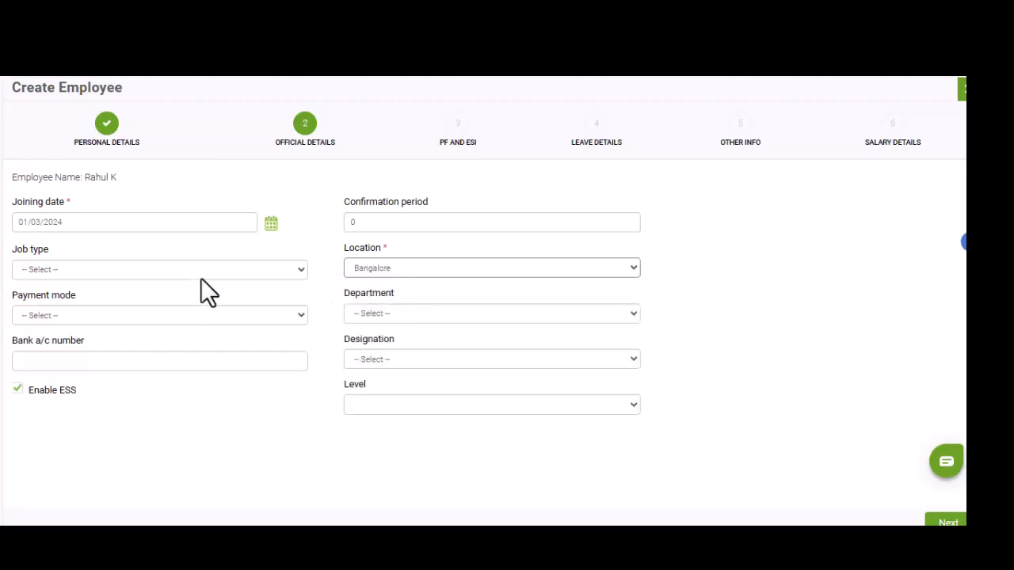
Step: Set the job type to Probation and the confirmation period to 6
left_click(170, 270)
left_click(169, 273)
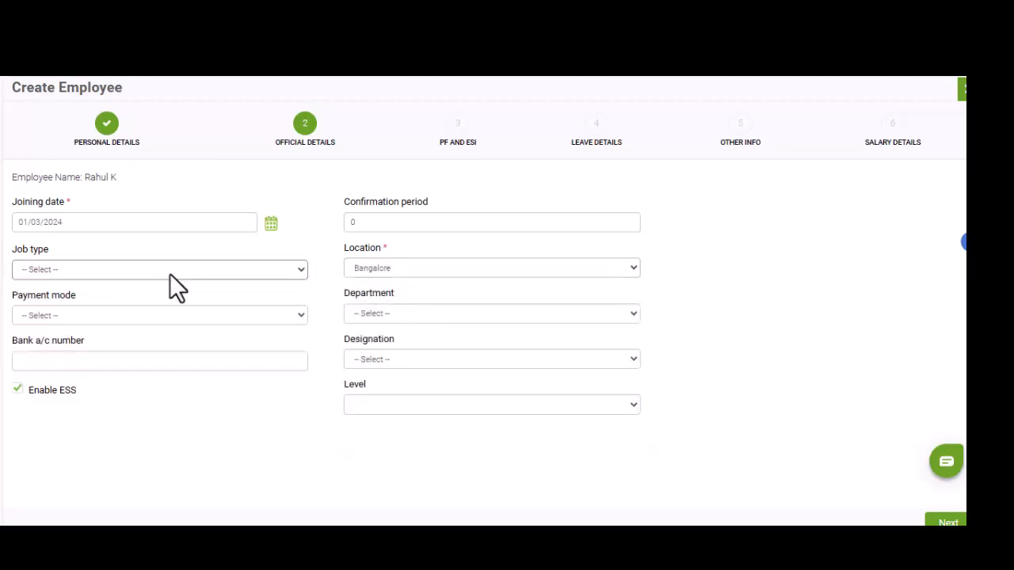
left_click(169, 270)
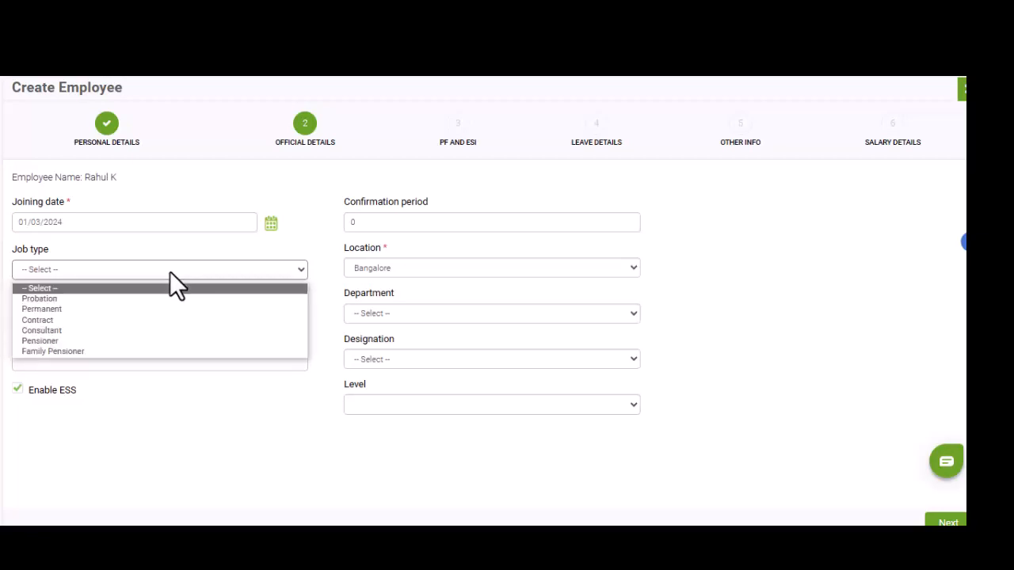
left_click(99, 299)
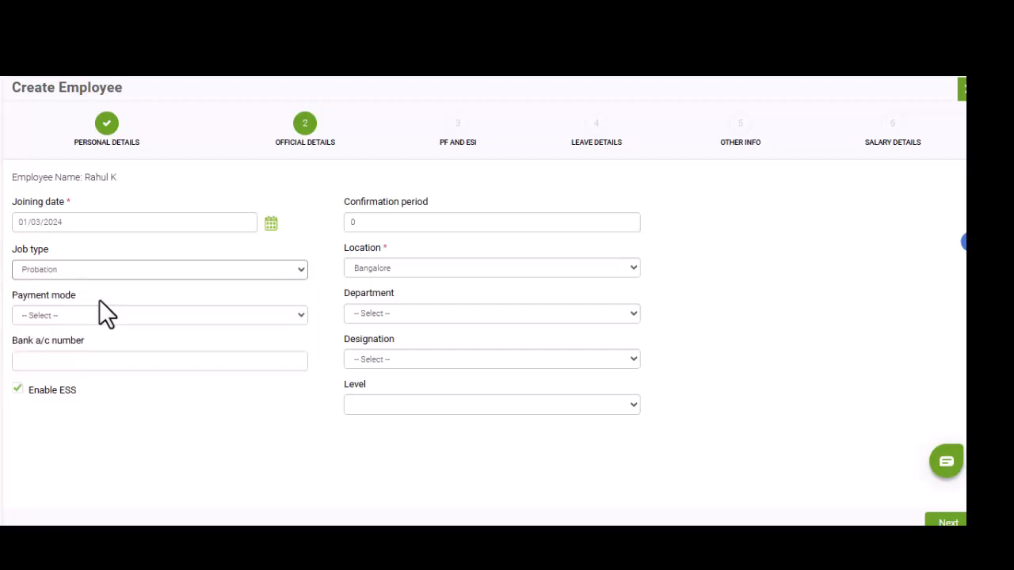
left_click(368, 224)
type("6")
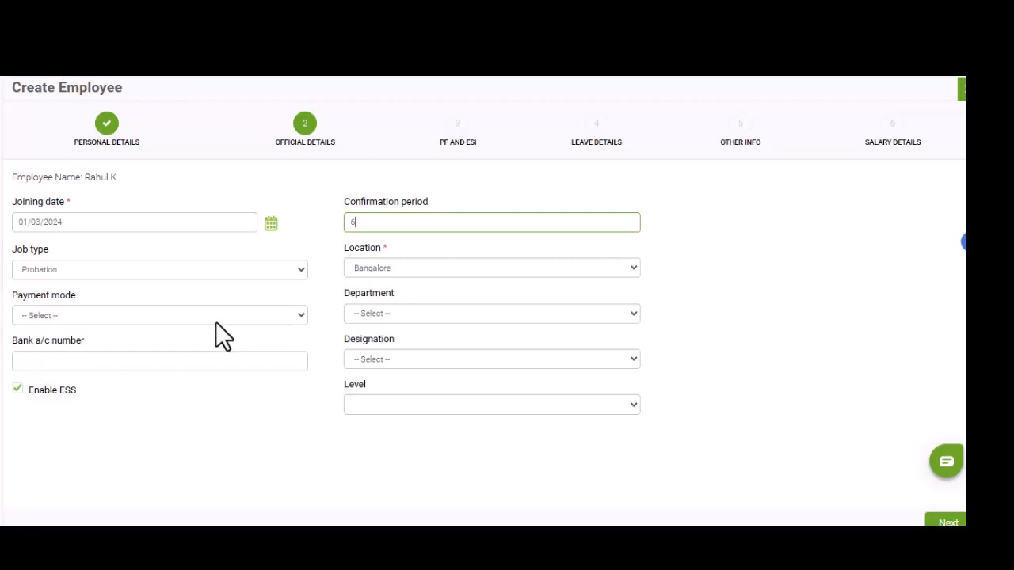
Step: Set the payment mode to Bank Transfer and leave the bank account number empty
left_click(216, 320)
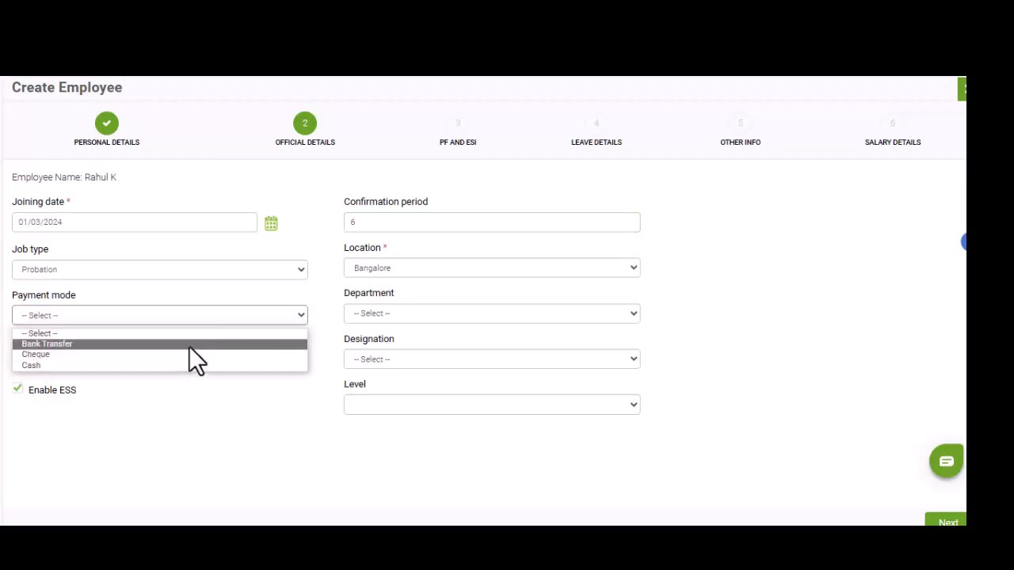
left_click(195, 344)
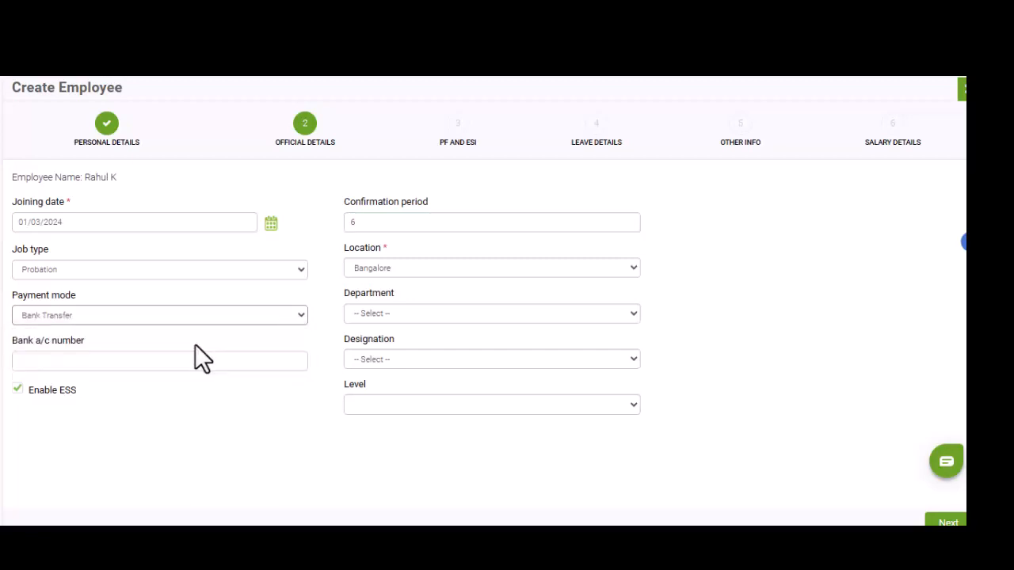
left_click(204, 363)
Step: Look through the department, designation and level choices without selecting any, and continue to the PF and ESI details
left_click(423, 313)
left_click(423, 311)
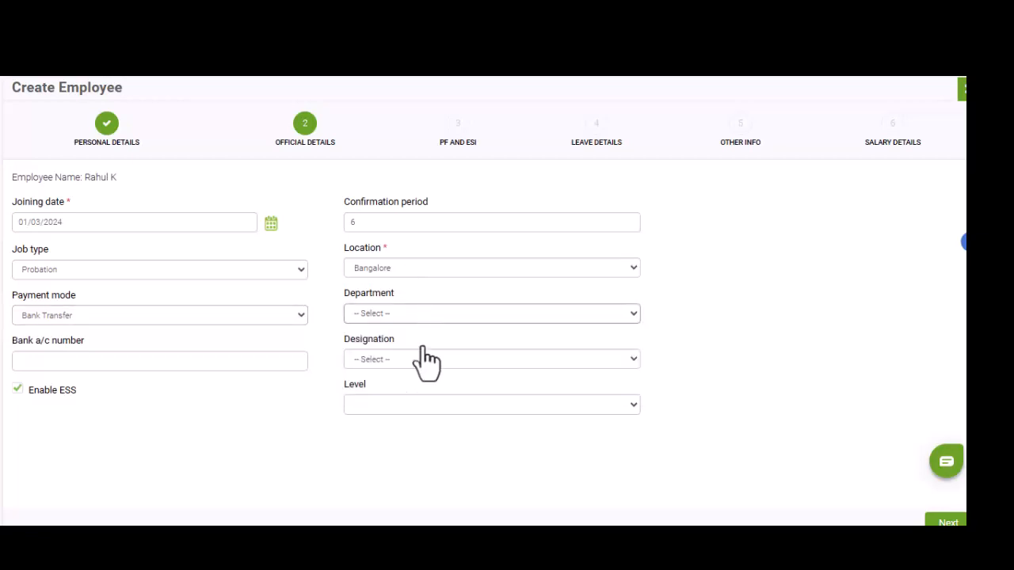
left_click(422, 355)
left_click(421, 354)
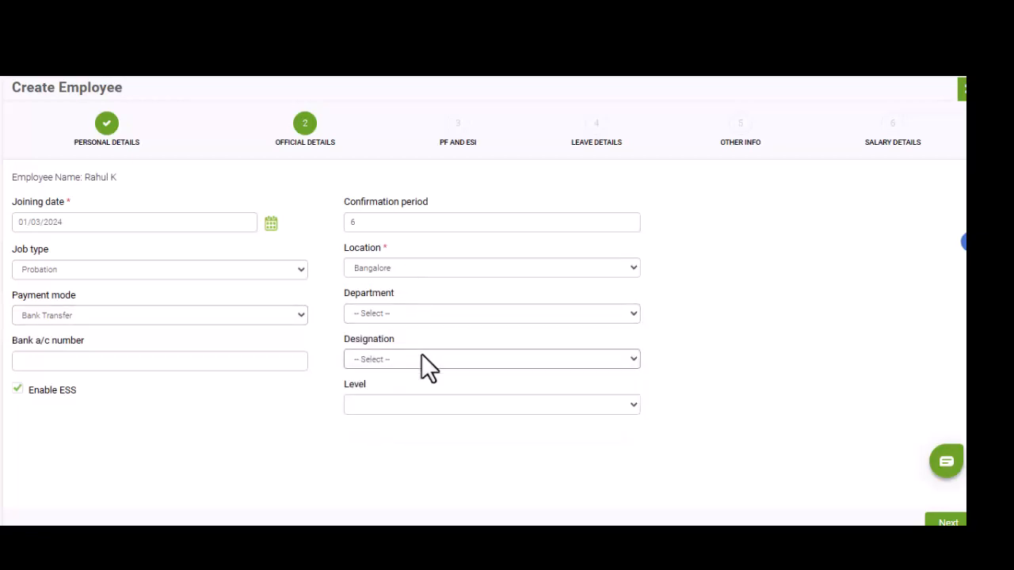
left_click(401, 407)
left_click(402, 407)
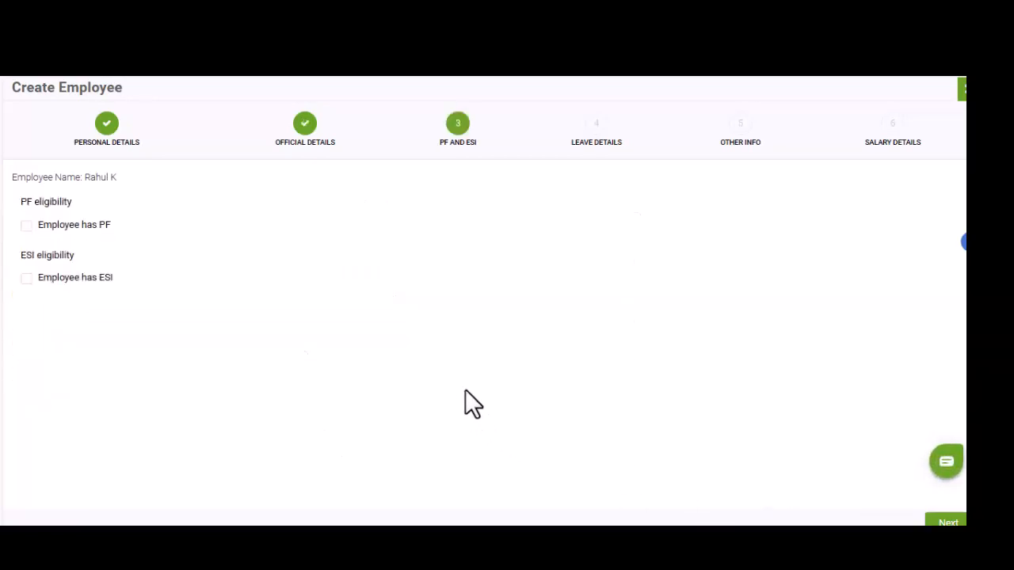
left_click(26, 226)
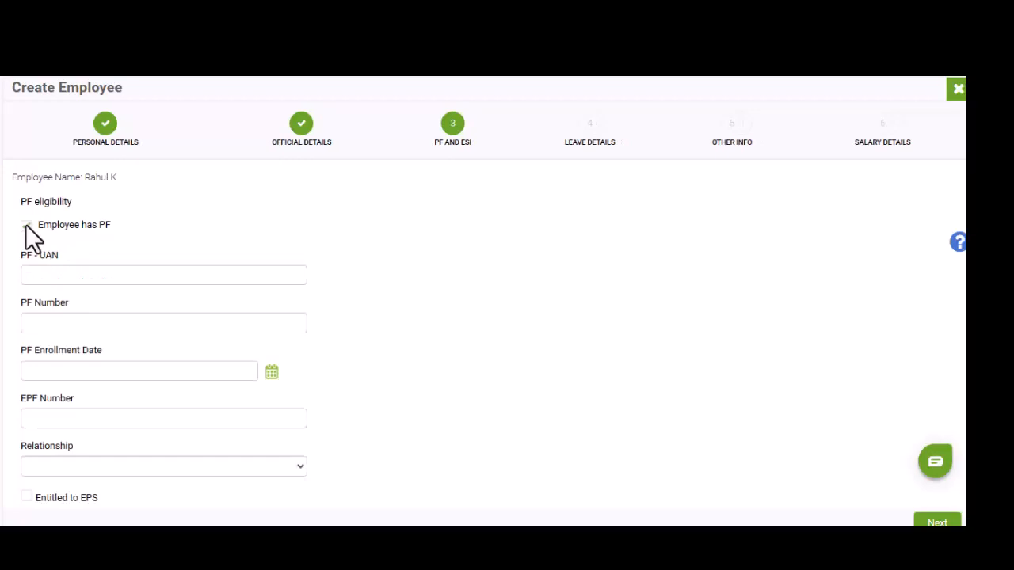
left_click(26, 226)
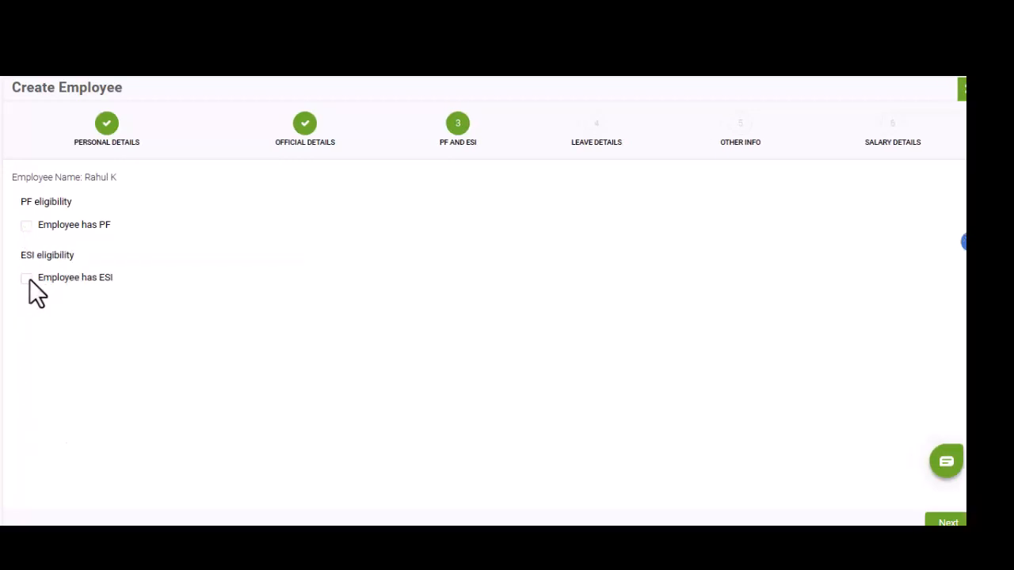
left_click(26, 278)
left_click(26, 278)
Step: Mark the employee as having PF and look through the relationship choices without selecting any
left_click(27, 226)
scroll(117, 156, "down", 2)
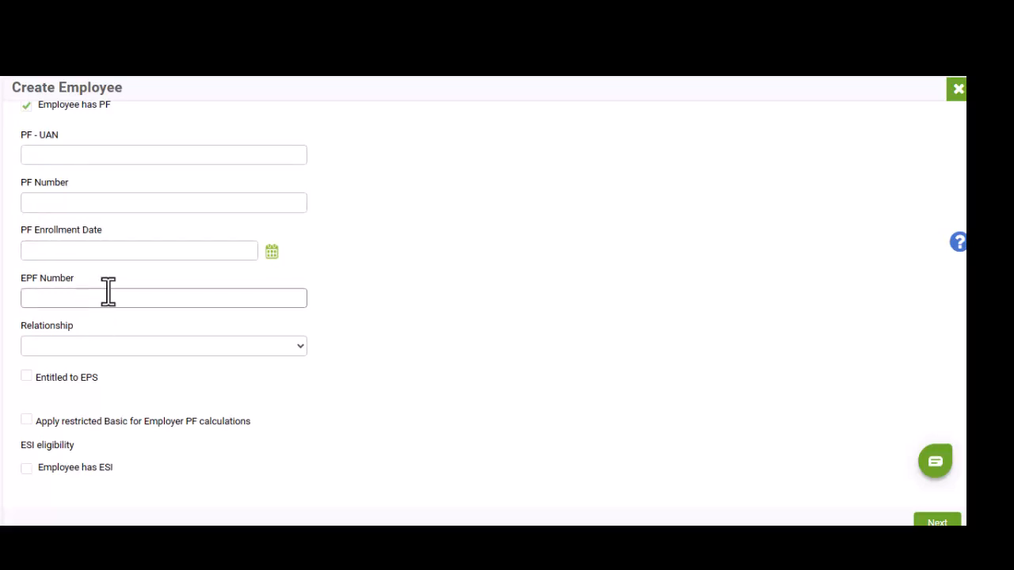
left_click(92, 345)
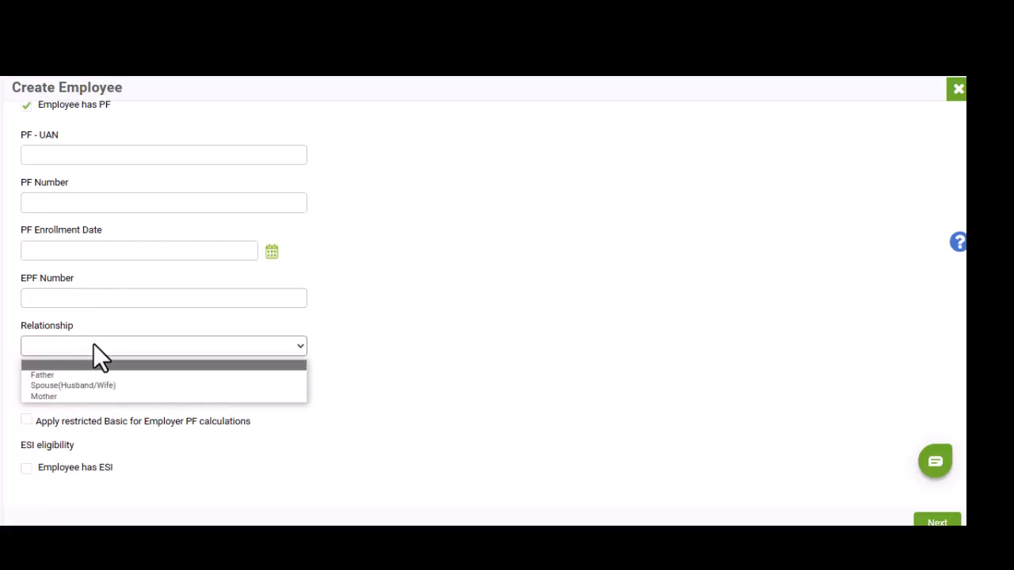
left_click(92, 346)
mouse_move(34, 377)
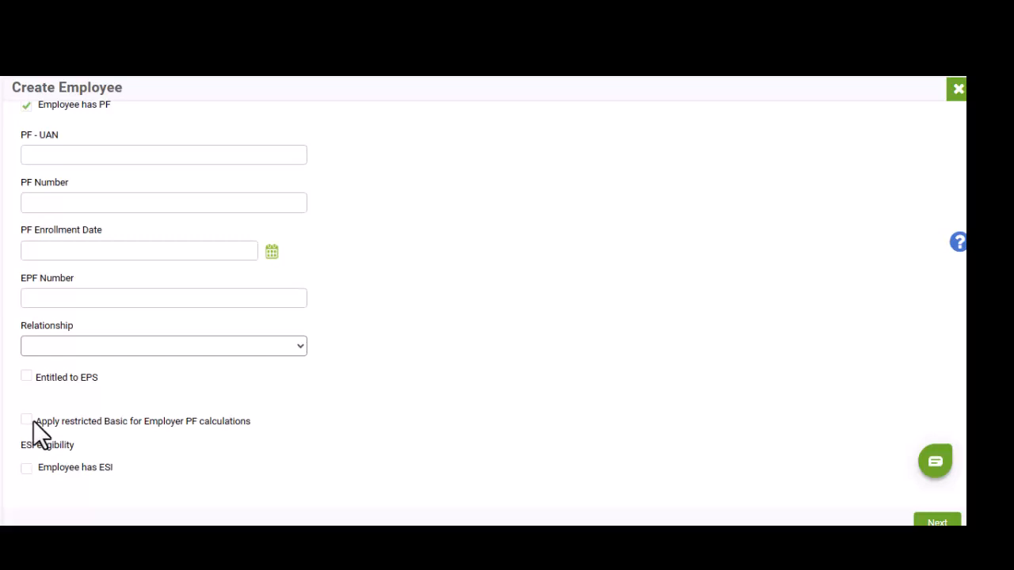
Step: Mark the employee as having ESI, leave the ESI number empty, and continue to the leave details
left_click(28, 469)
scroll(110, 479, "down", 1)
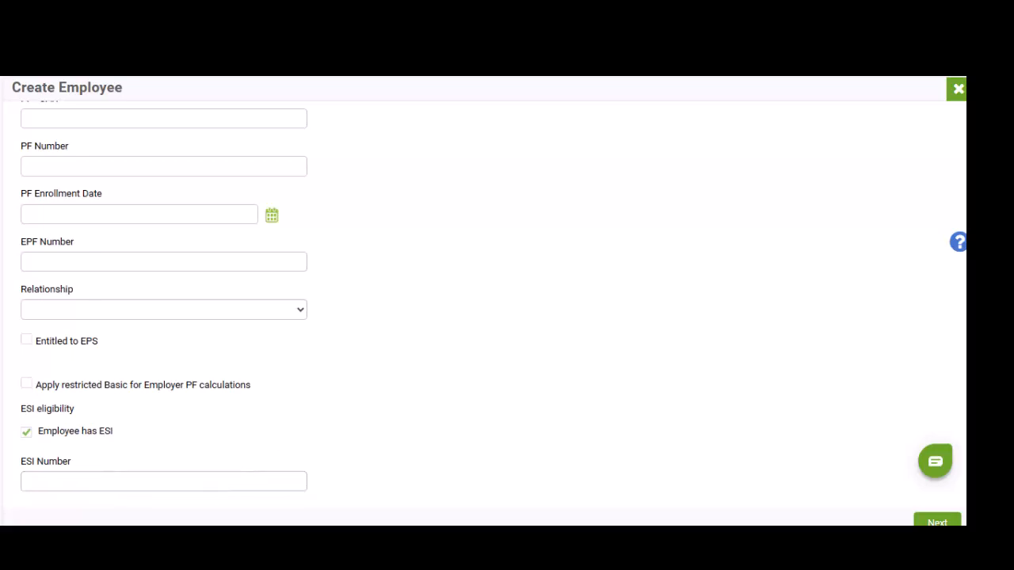
left_click(937, 522)
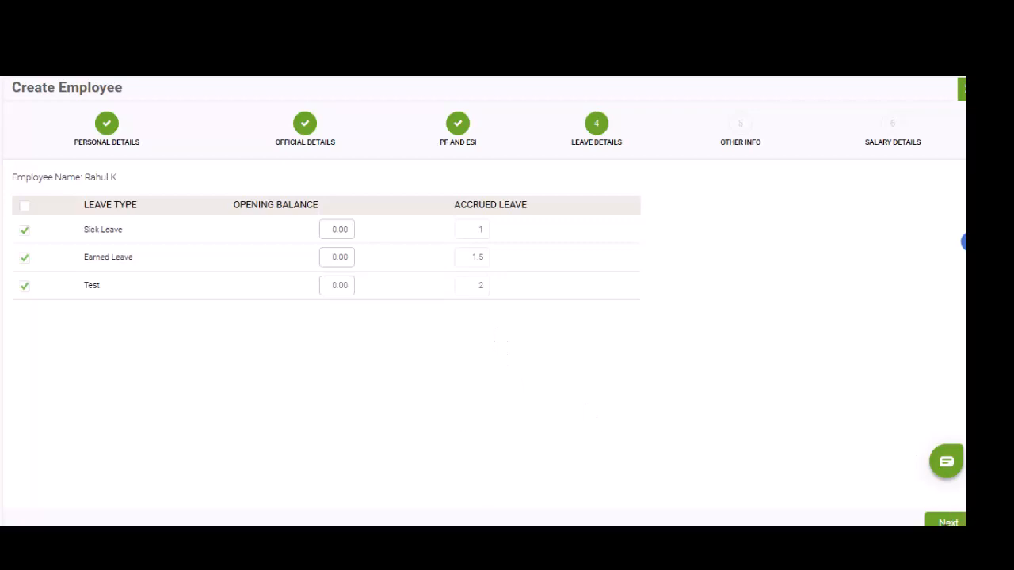
Step: Keep the leave types and opening balances as they are, and set Joining Kit to Yes in the other info
left_click(946, 522)
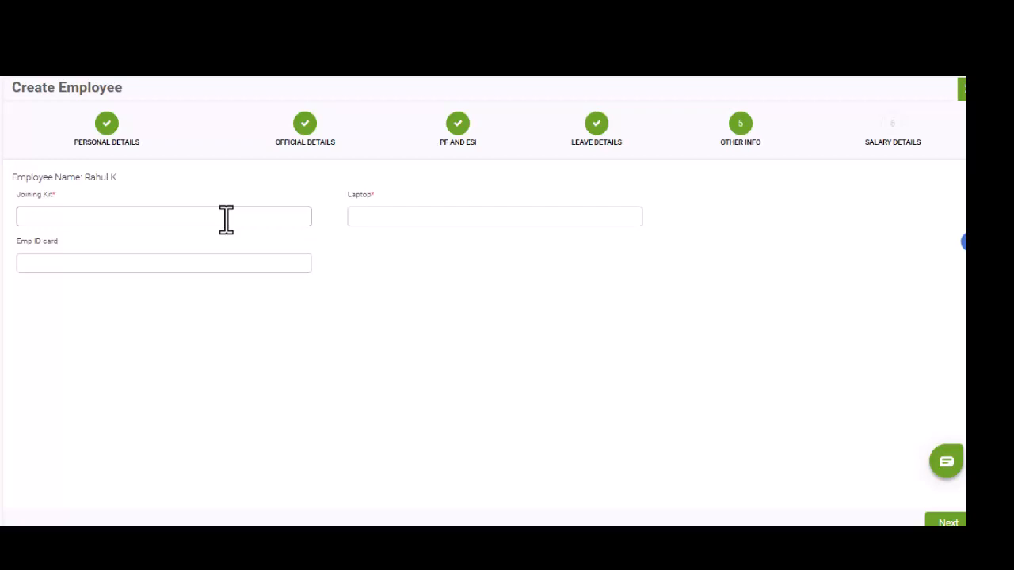
left_click(226, 219)
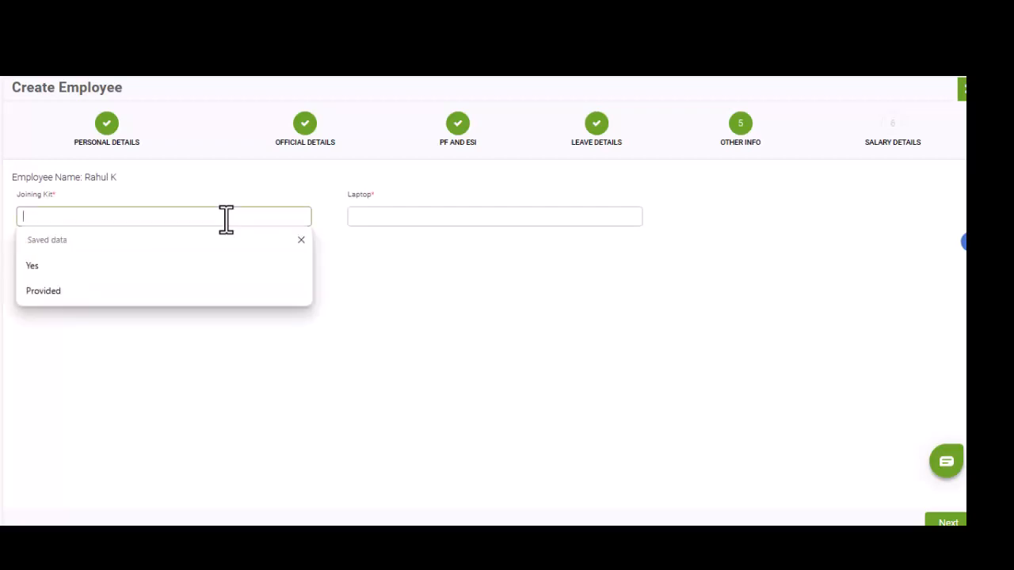
left_click(152, 266)
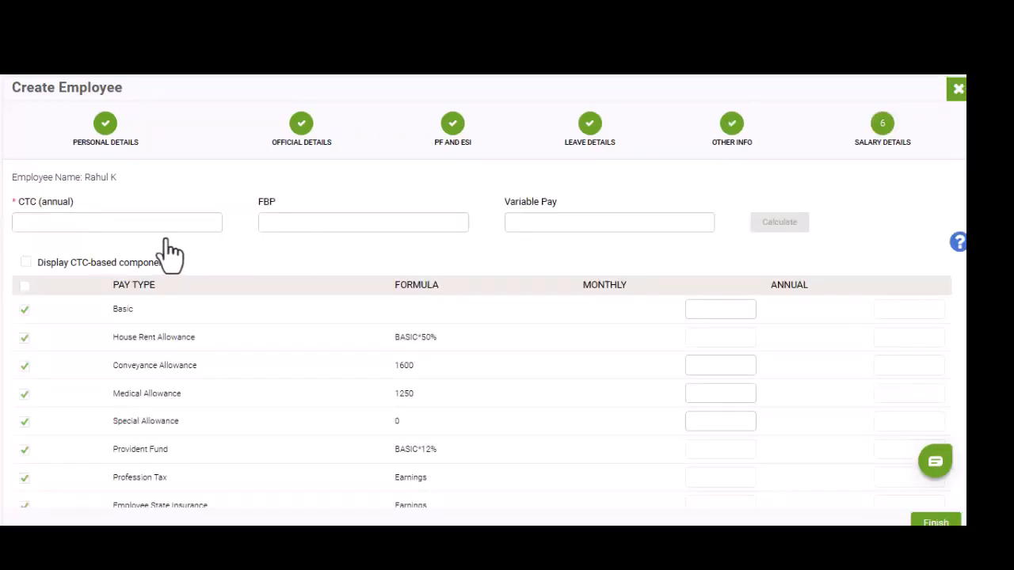
Step: Set the annual CTC to 1500000 and the variable pay to 100000, and calculate the salary breakup
left_click(130, 224)
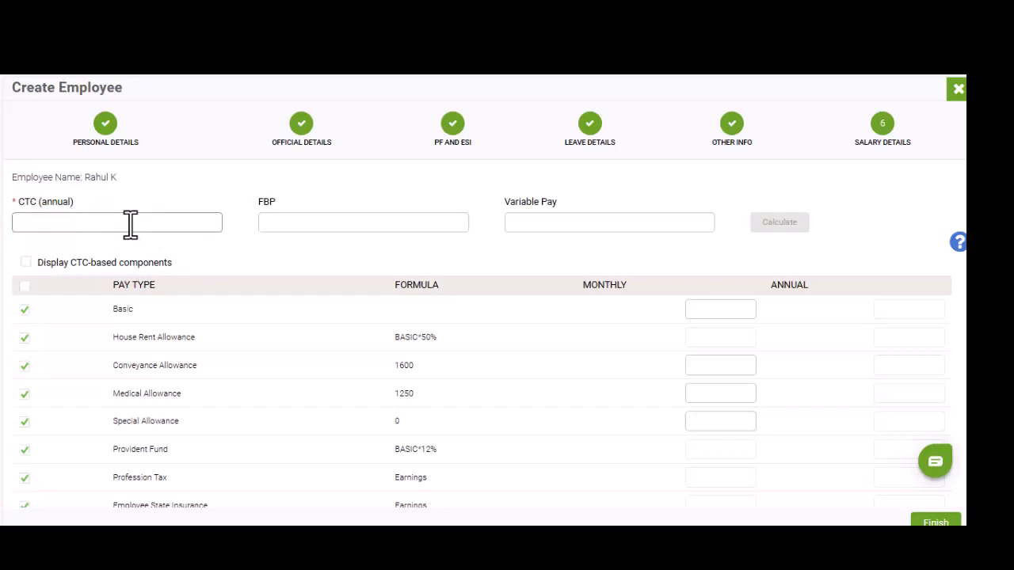
left_click(130, 224)
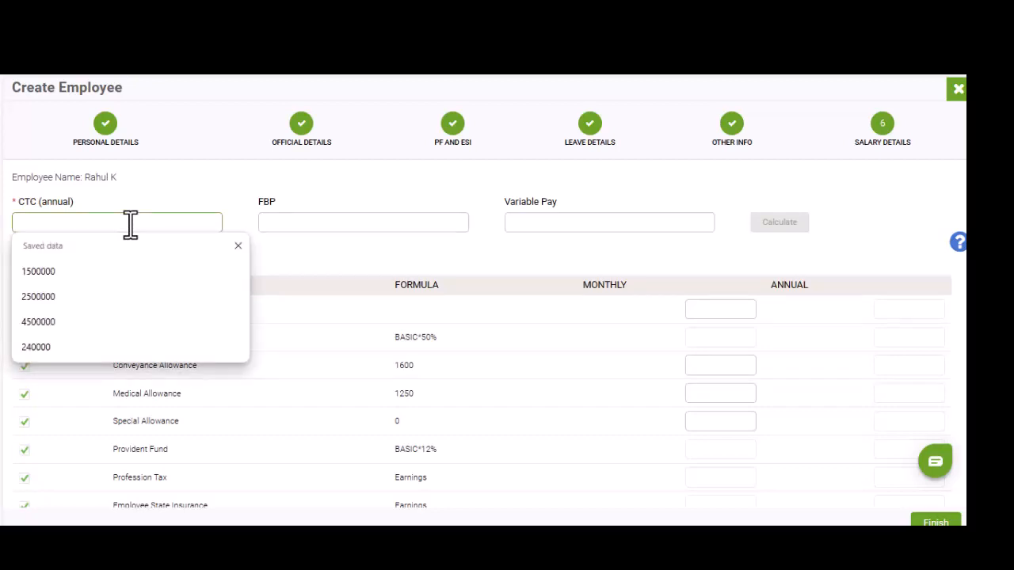
left_click(72, 269)
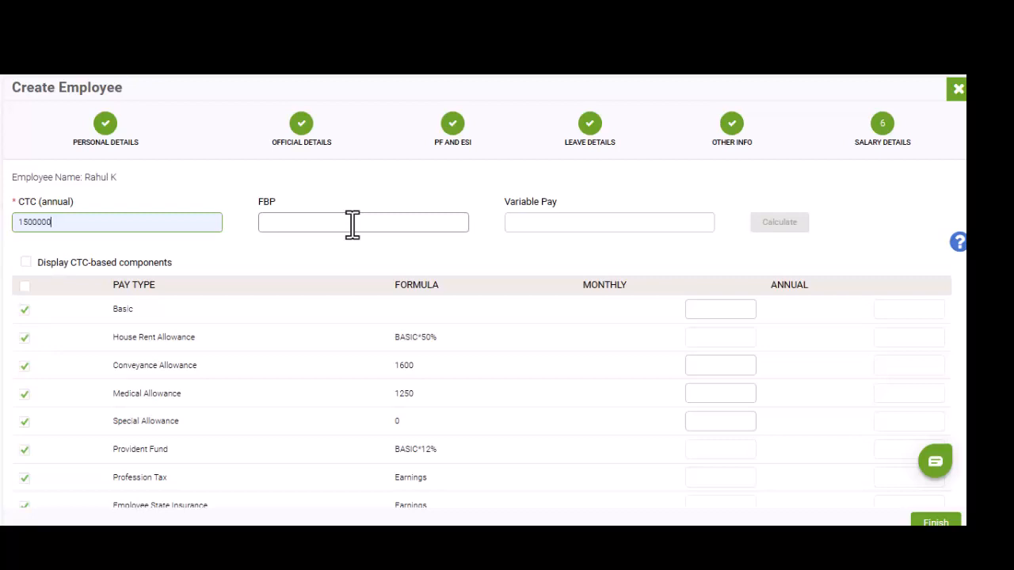
left_click(551, 221)
left_click(545, 271)
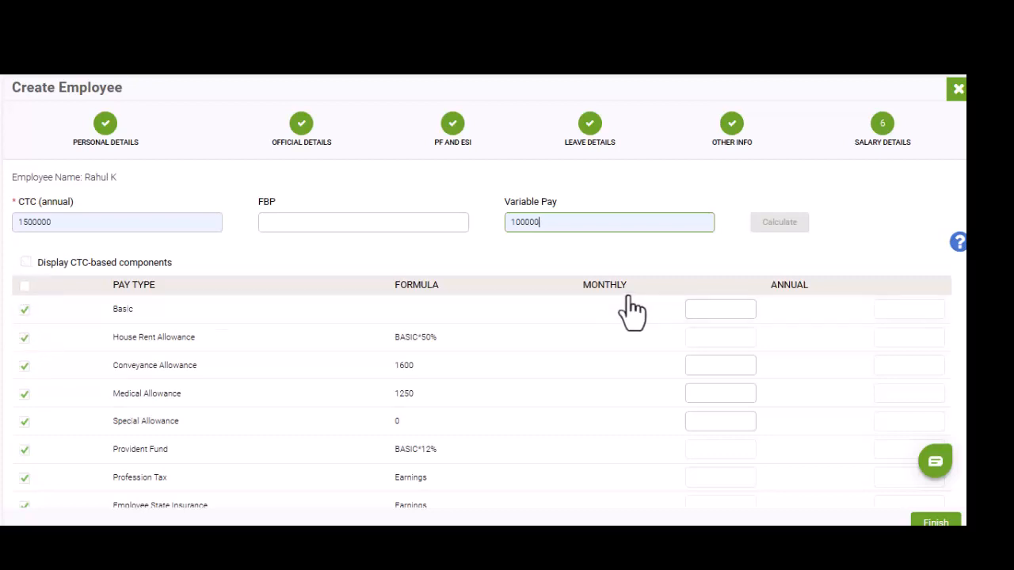
left_click(763, 223)
Step: Check the pay components and difference amount, set the monthly Special Allowance to 22913, and finish creating the employee
scroll(547, 285, "down", 1)
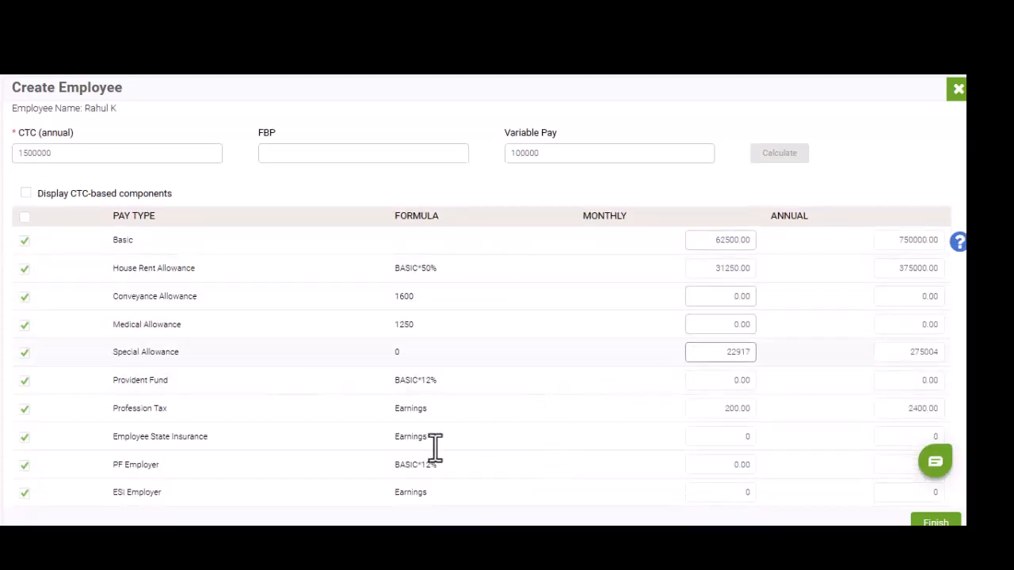
scroll(149, 483, "down", 5)
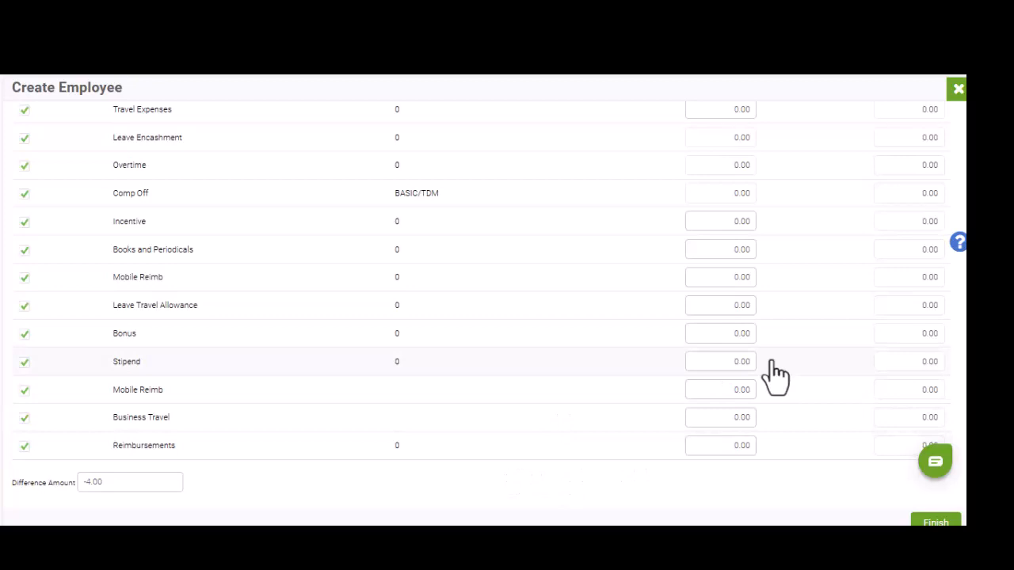
scroll(773, 372, "up", 10)
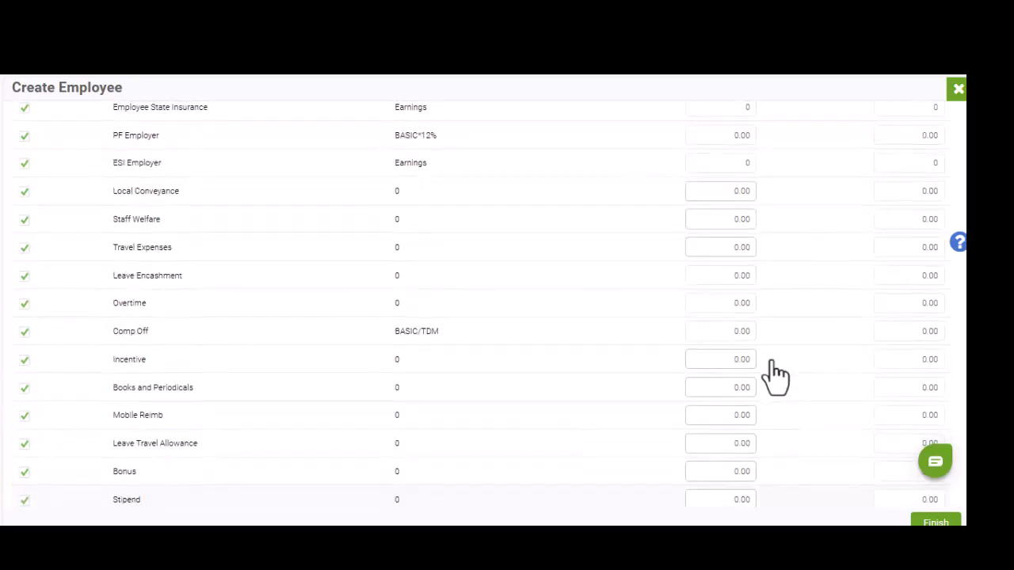
left_click(931, 523)
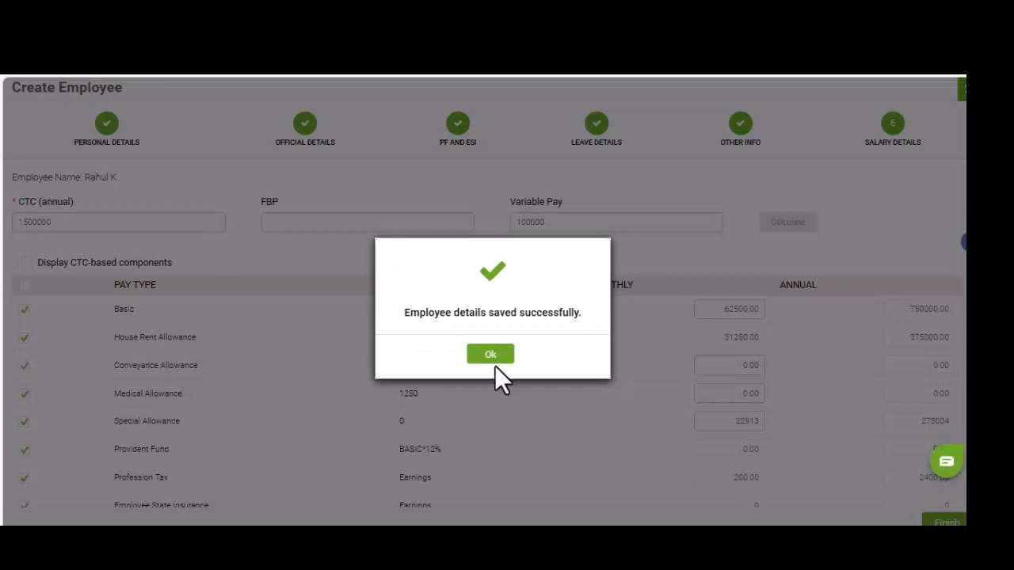
left_click(490, 355)
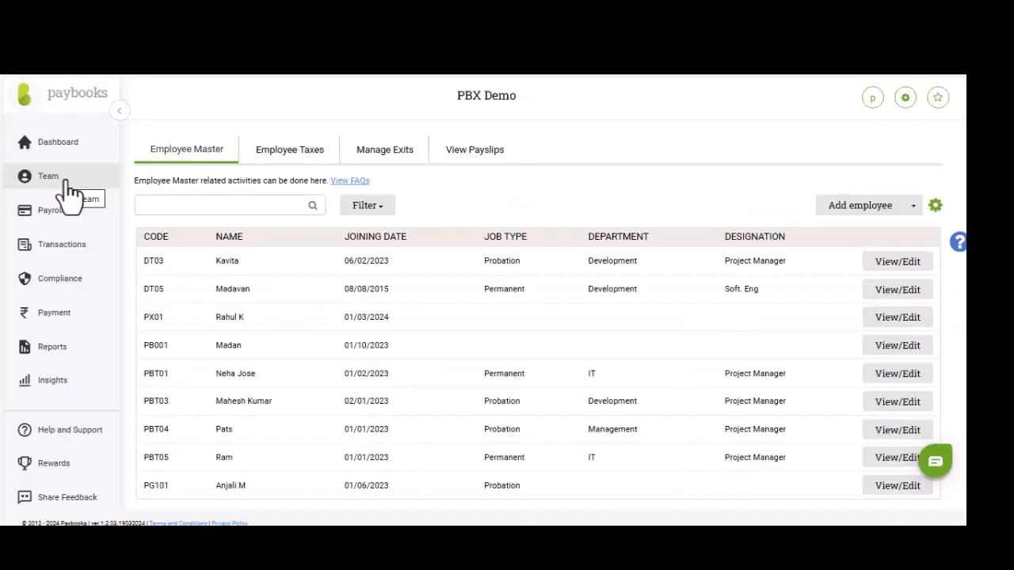
Step: Open the new joinee import from the Team page's Onboard option and download the import template
left_click(70, 190)
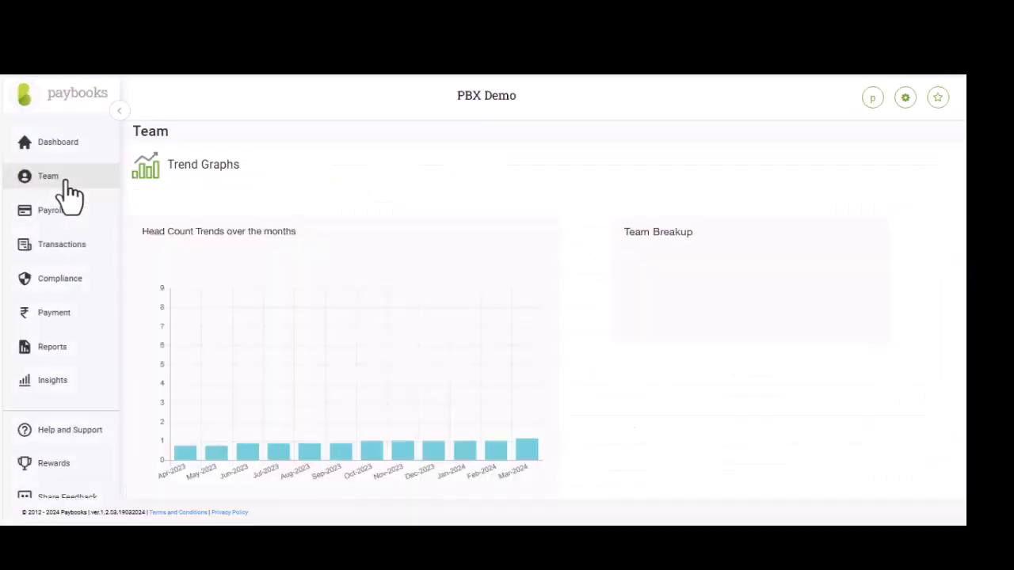
scroll(449, 400, "down", 5)
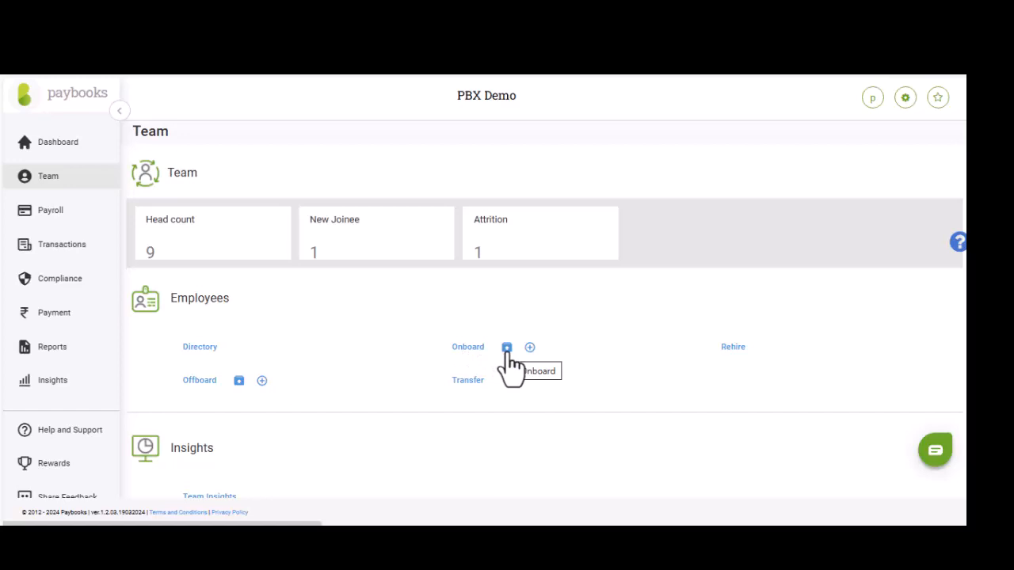
left_click(507, 348)
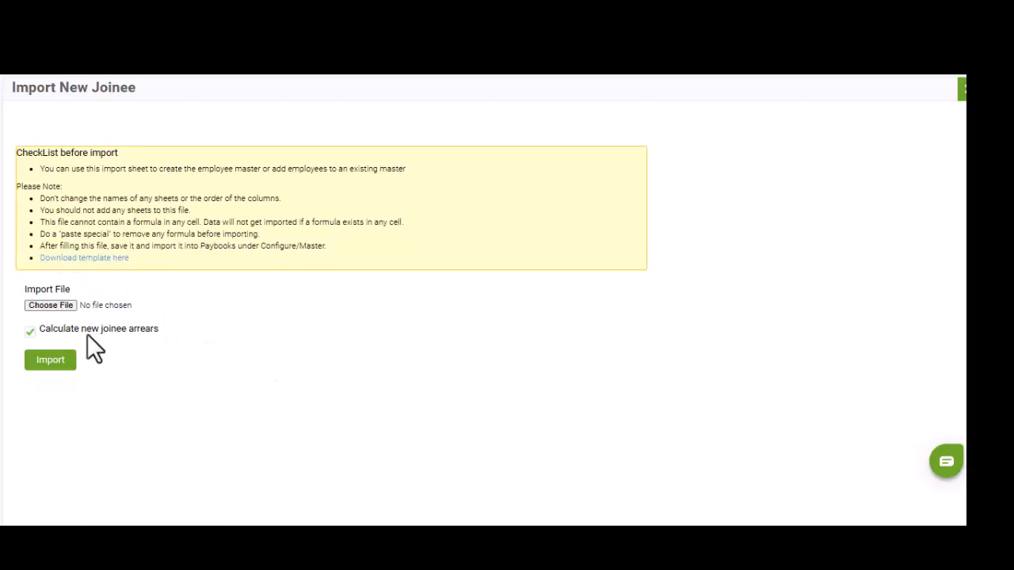
left_click(35, 355)
left_click(564, 360)
left_click(87, 257)
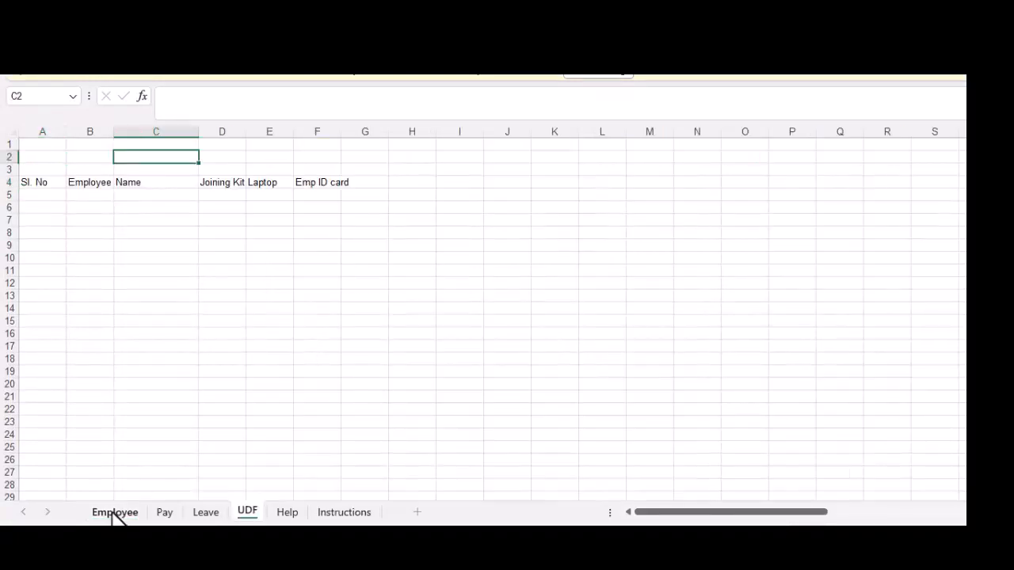
Step: In the downloaded Excel template, examine the Employee, Pay, Leave, UDF and Help sheets for the columns and permitted values
left_click(114, 514)
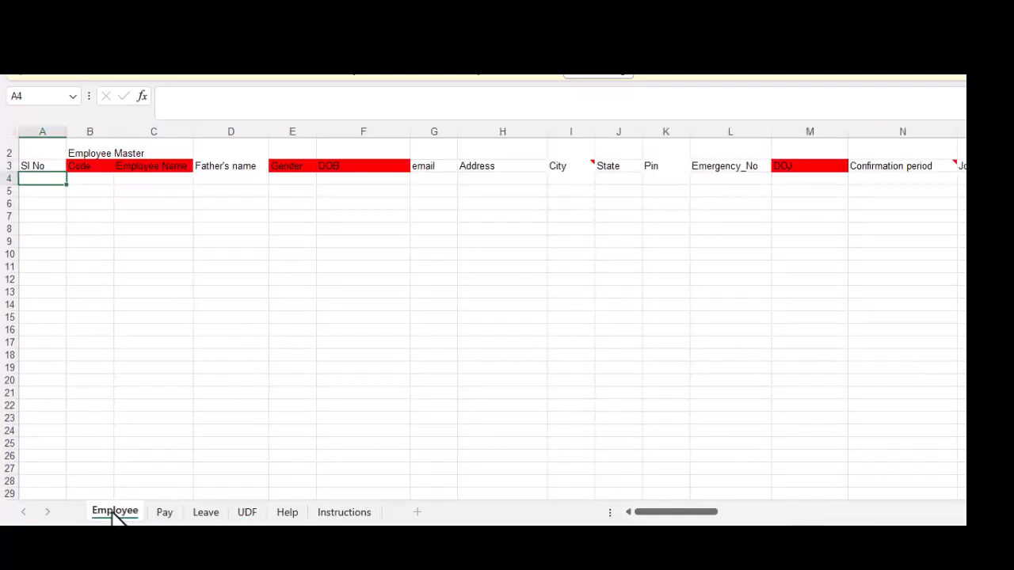
left_click(163, 514)
left_click(202, 515)
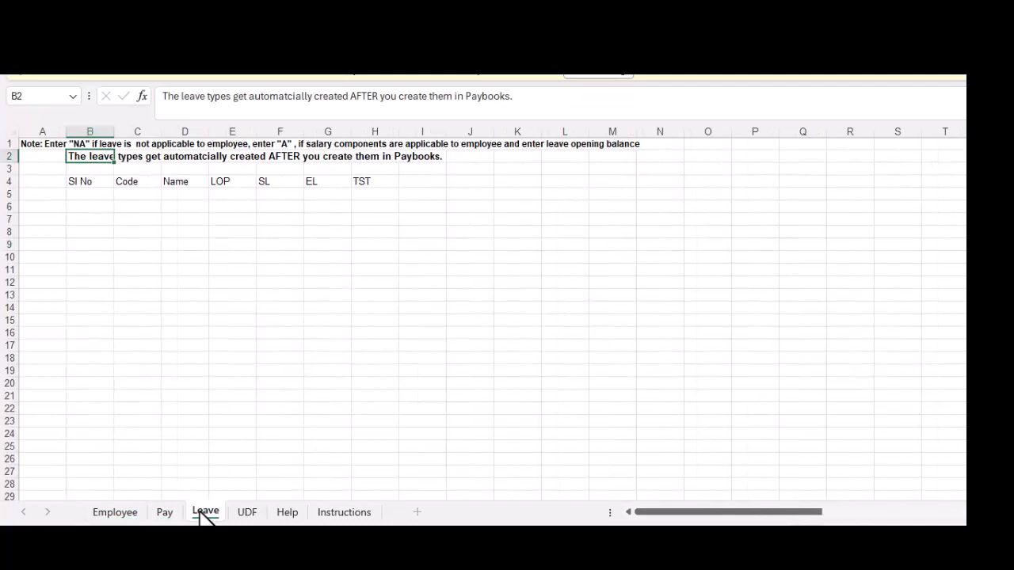
left_click(250, 517)
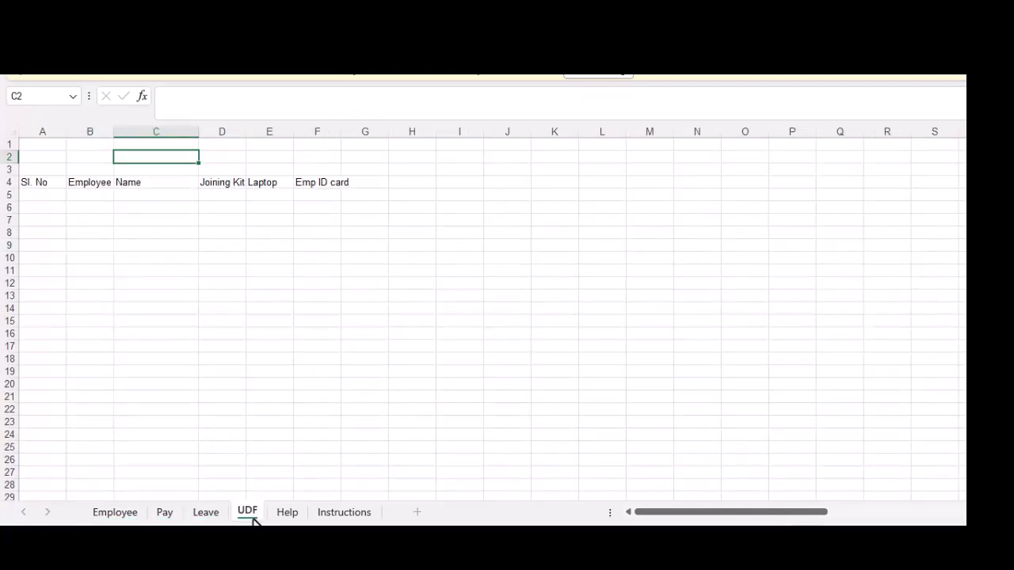
left_click(126, 514)
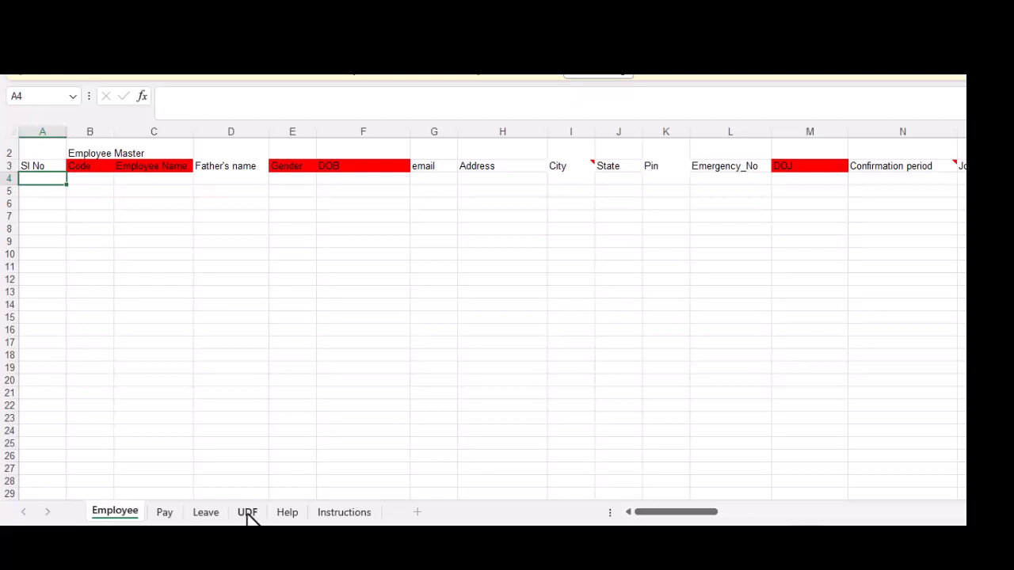
left_click(287, 512)
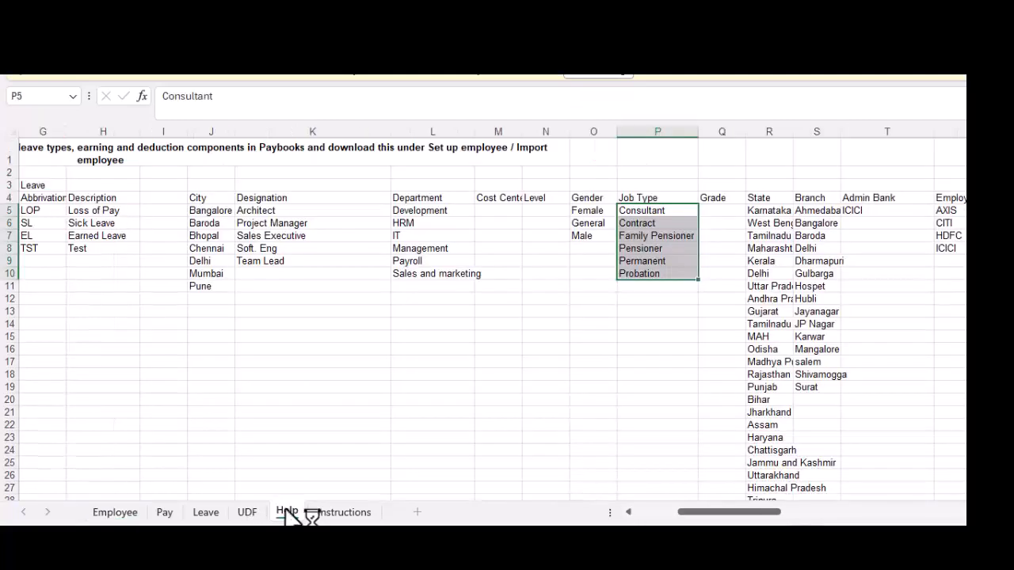